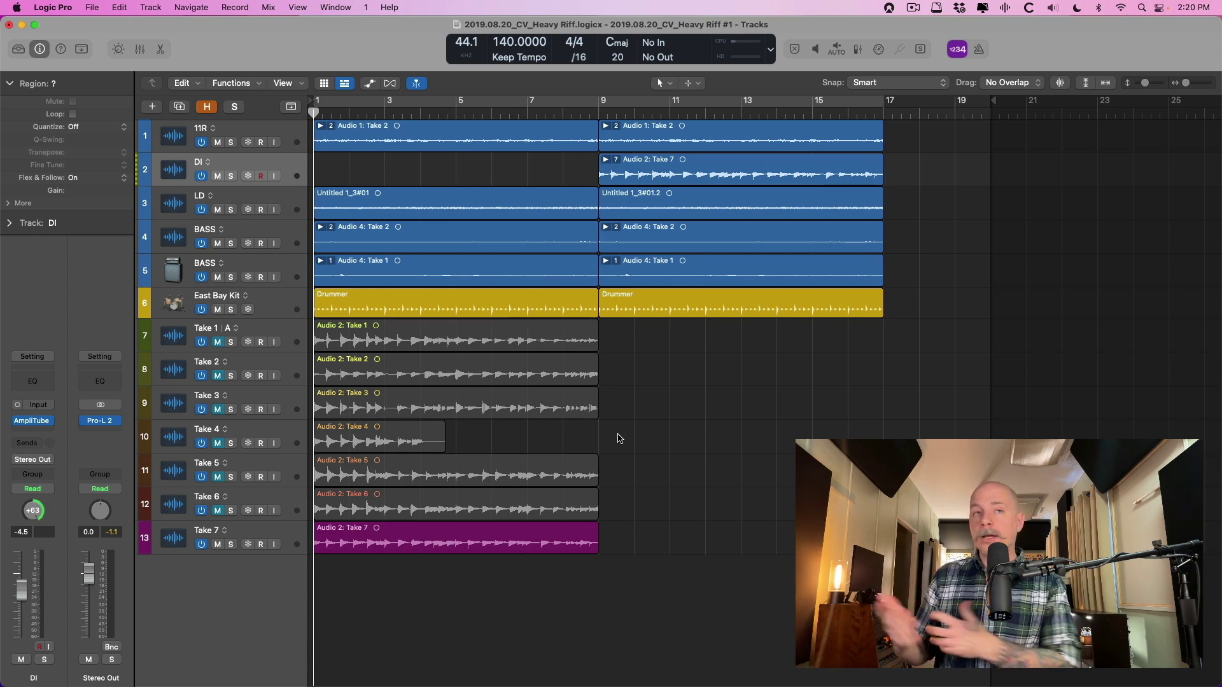
- Select the Take 1 track and expand the DI take folder to list Takes 1–7
click(298, 339)
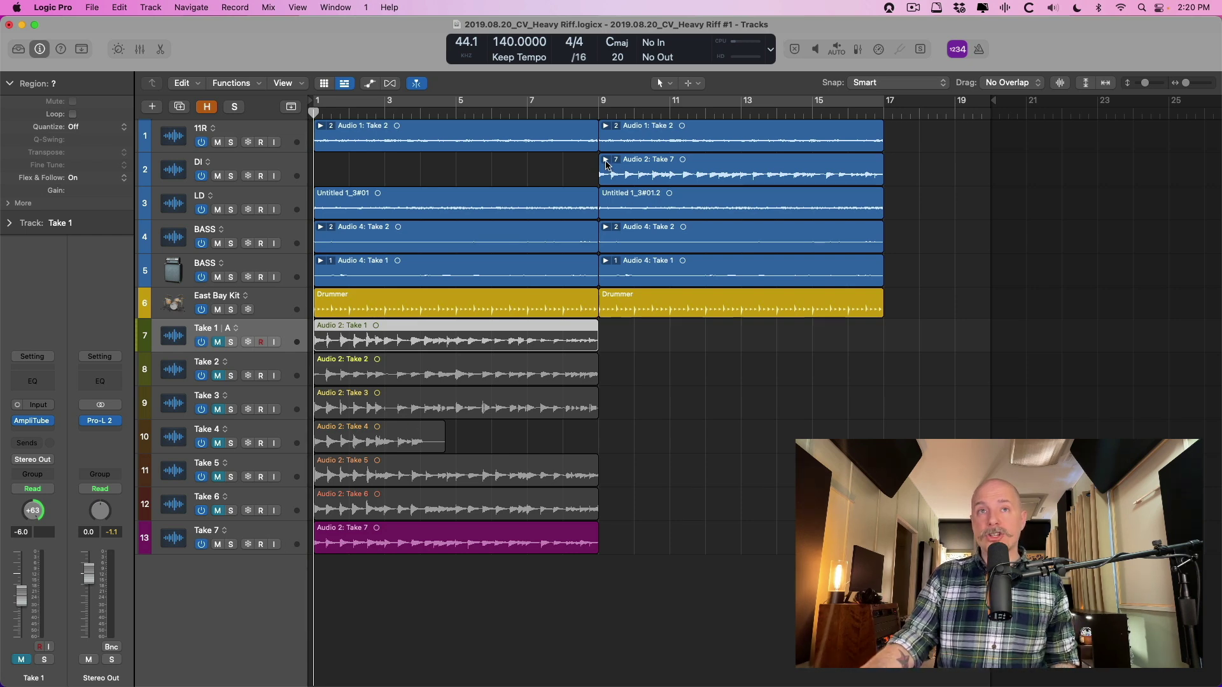
click(606, 161)
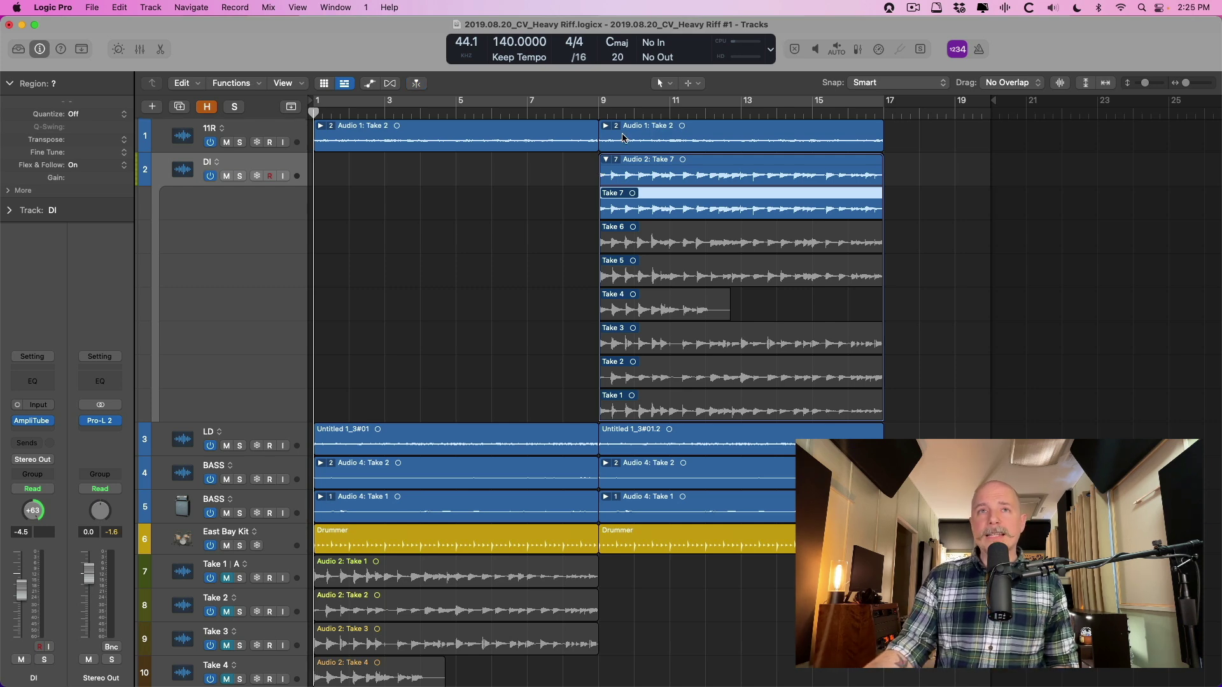
- Collapse the DI take folder and turn Enable Complete Features off and back on in Advanced preferences
click(606, 159)
click(55, 7)
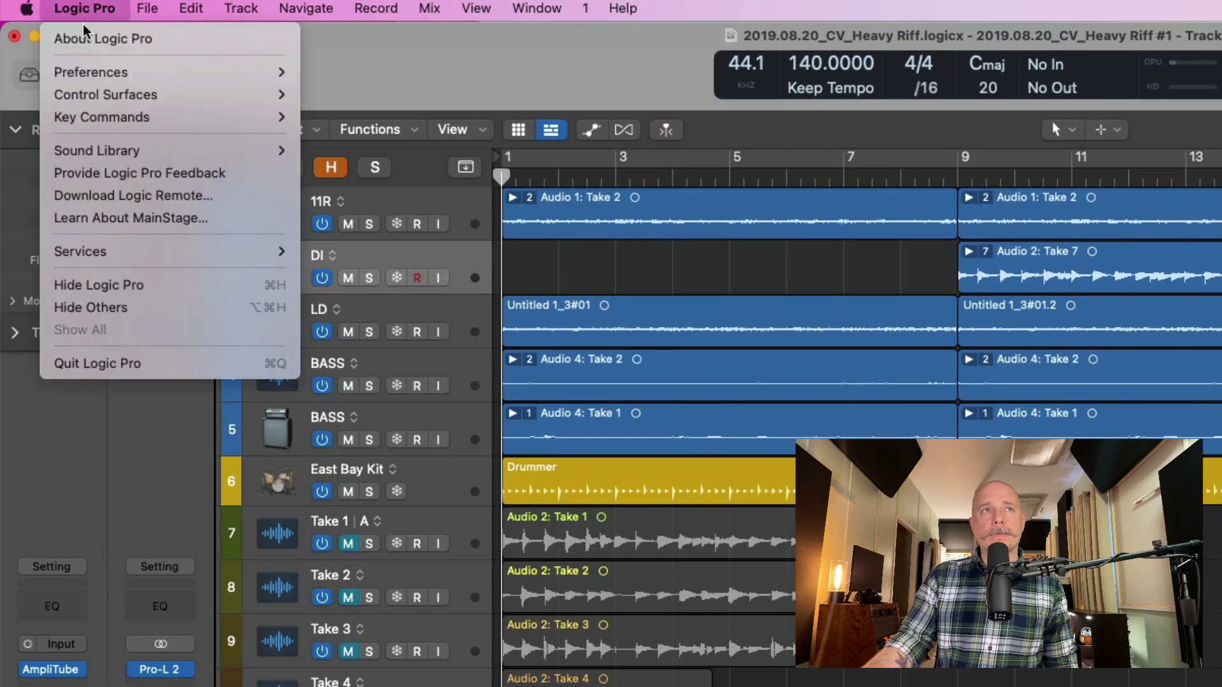
mouse_move(101, 72)
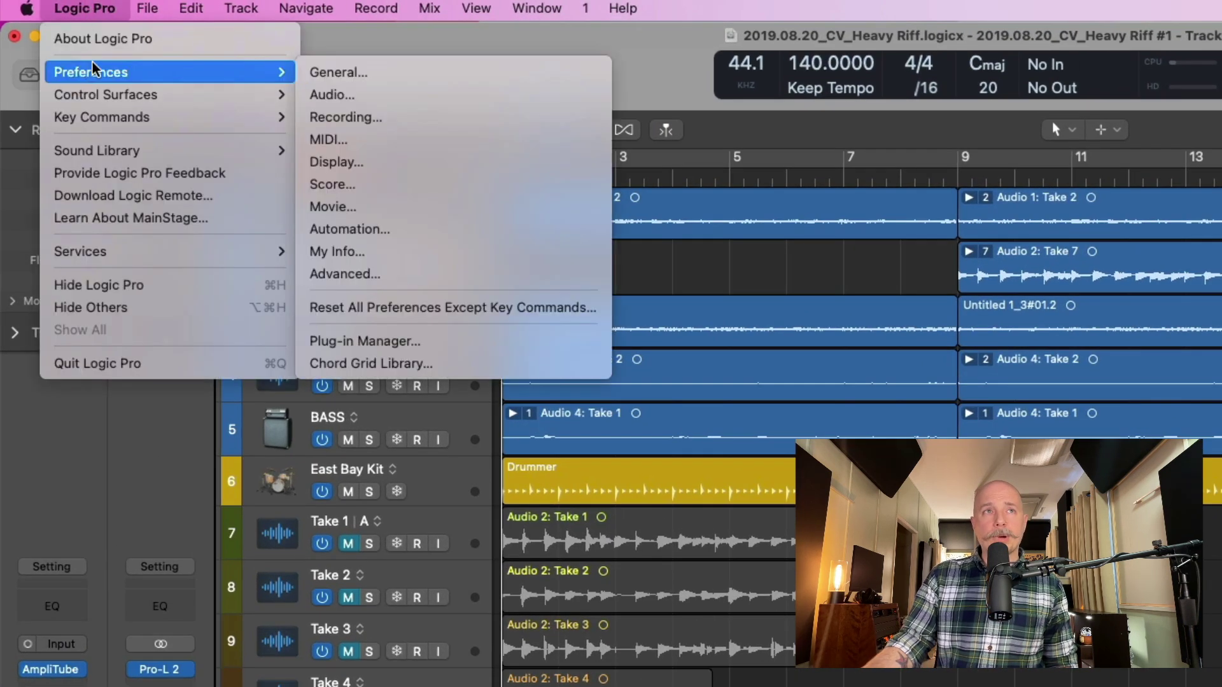
click(325, 273)
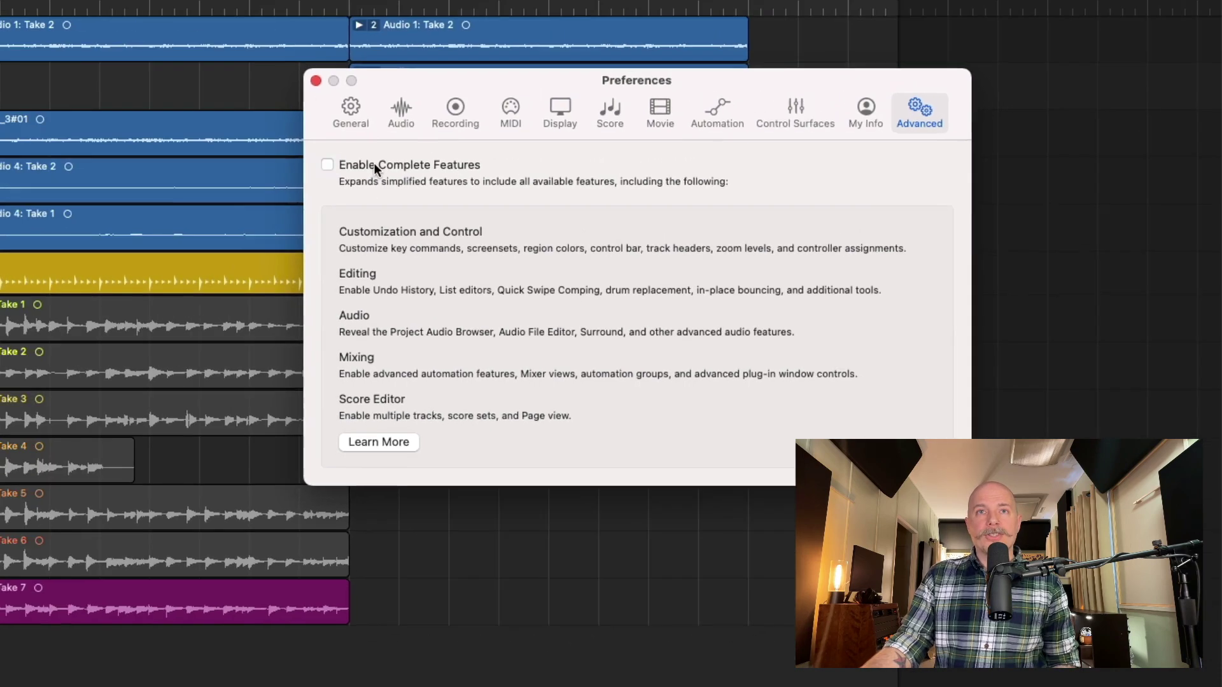
click(261, 135)
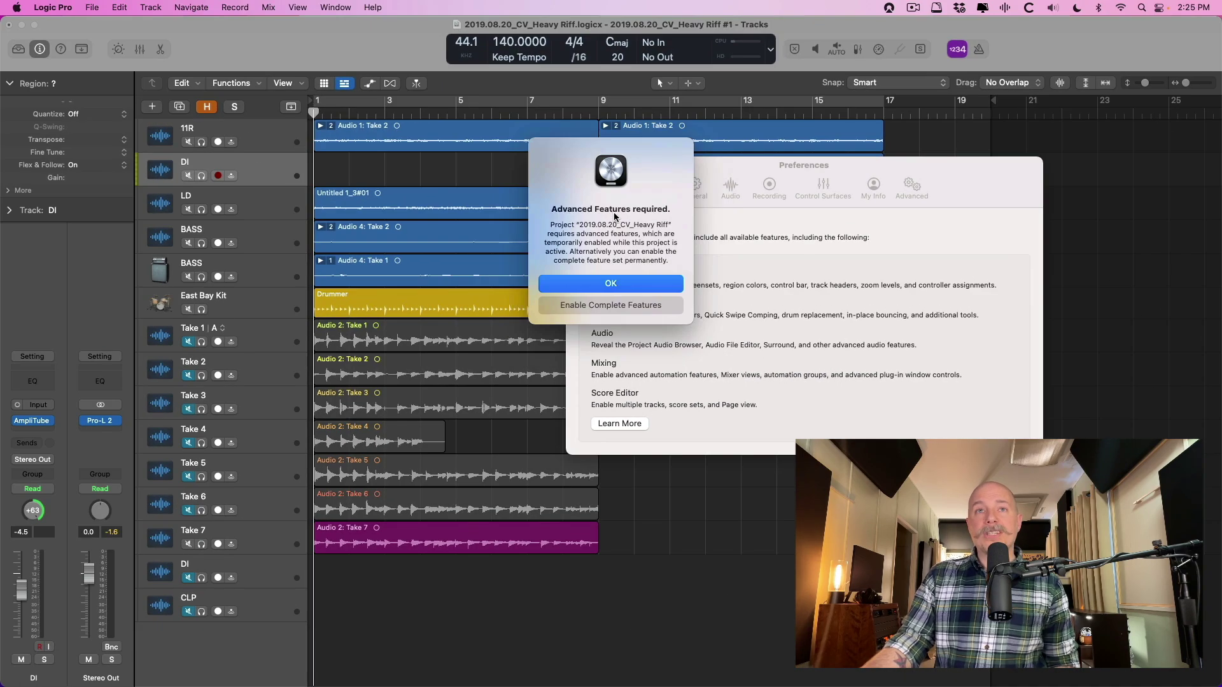
click(623, 281)
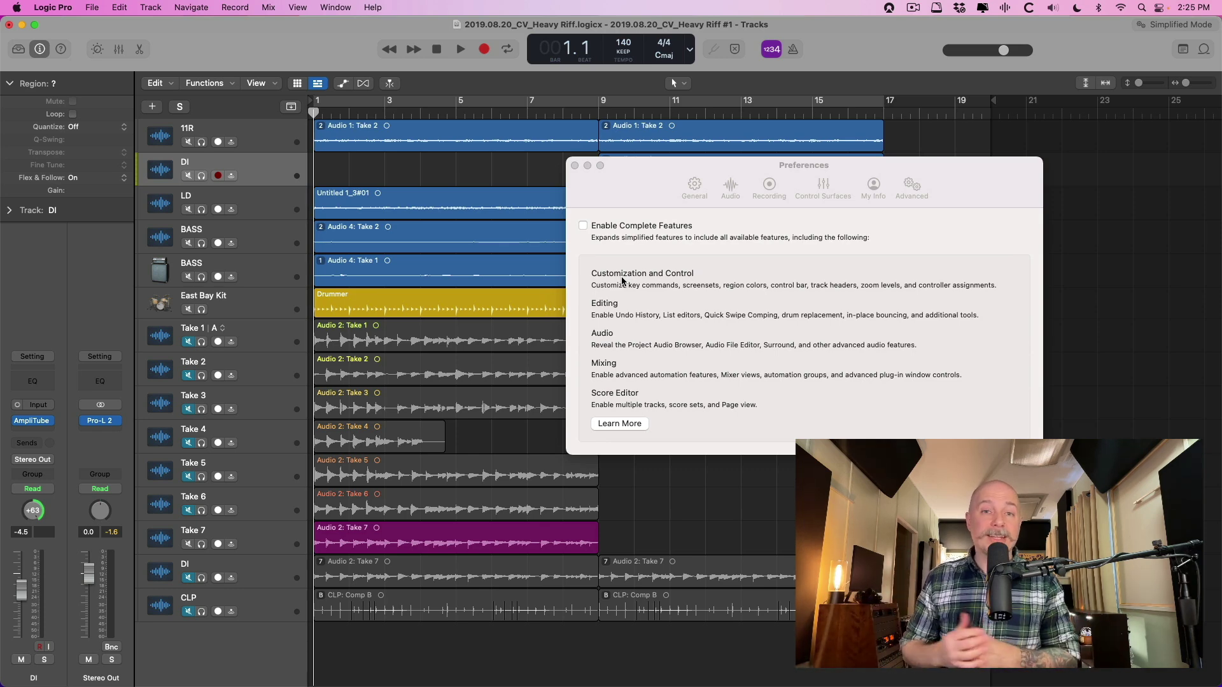
click(604, 228)
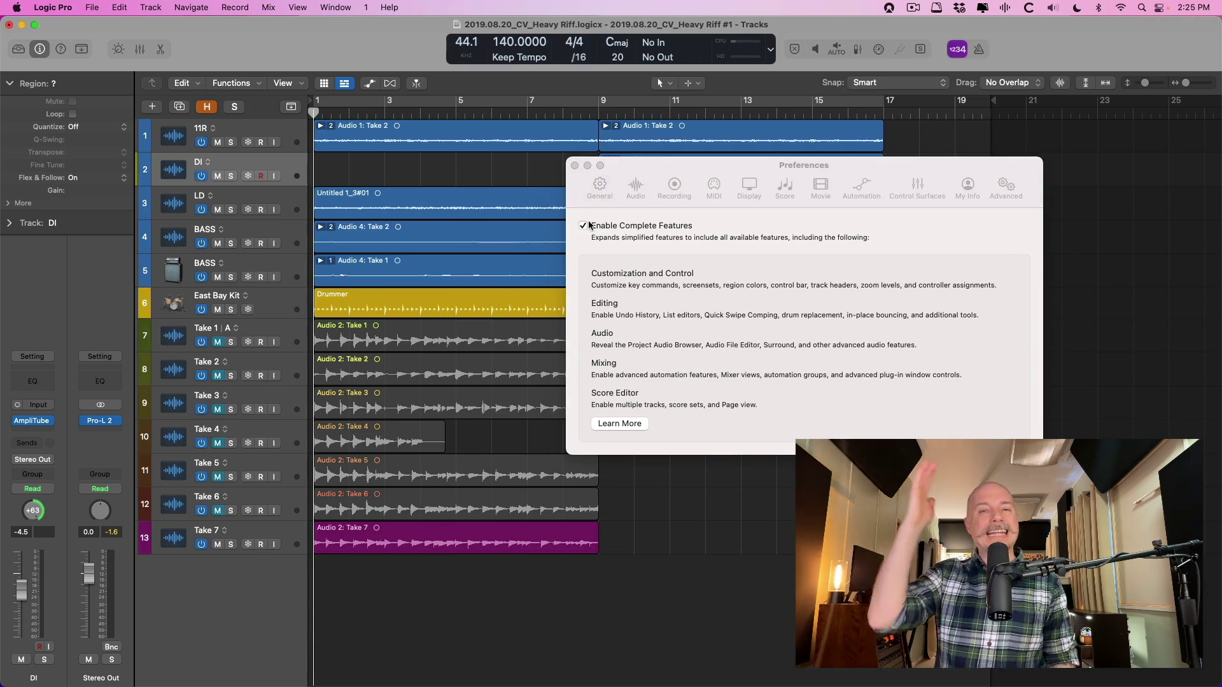
click(574, 166)
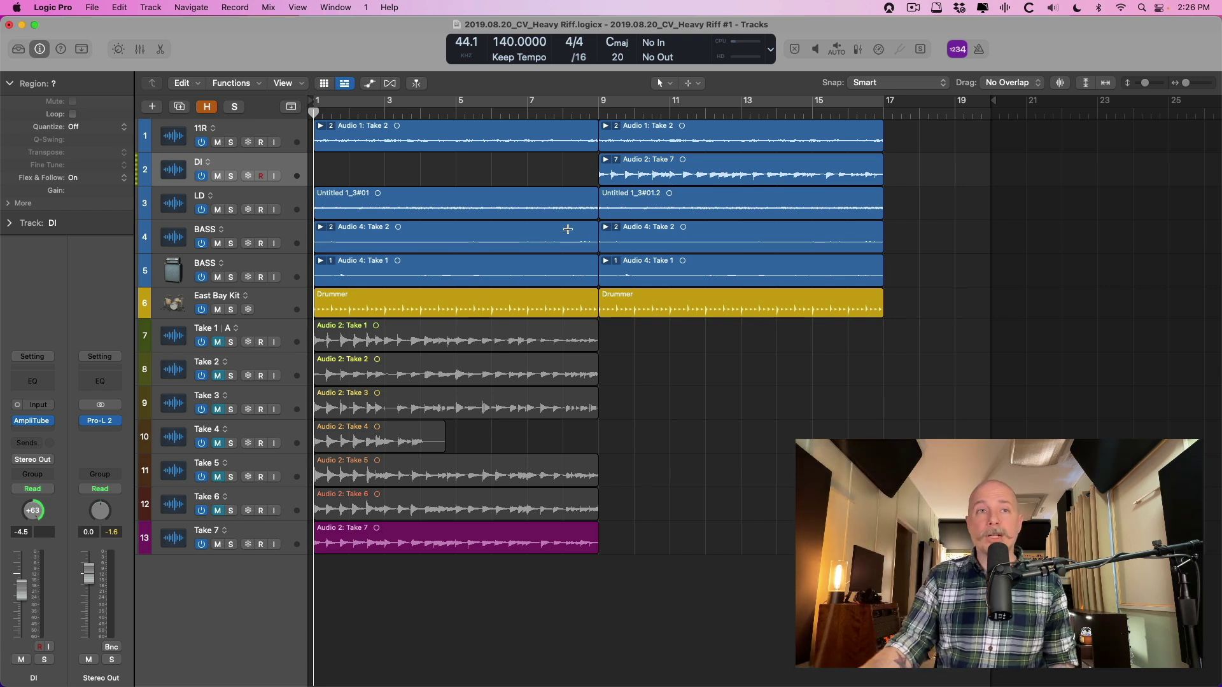
- Play back with Take 7 soloed, then return the playhead to the start
click(276, 532)
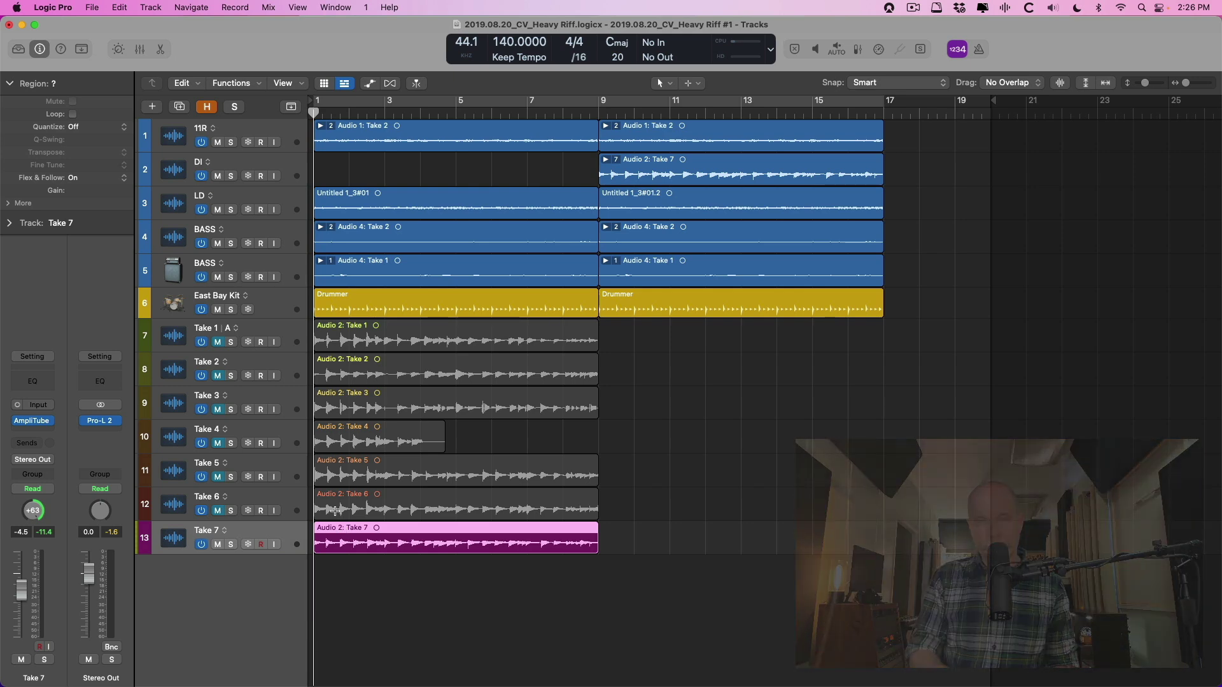
key(space)
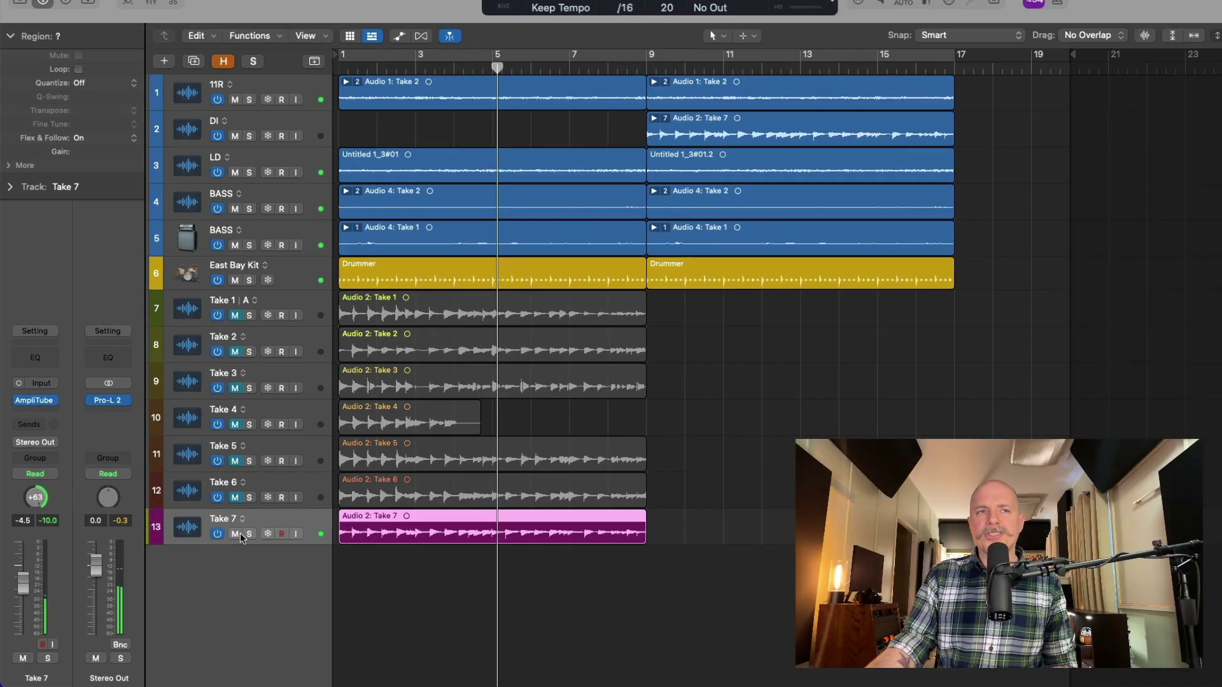
click(230, 544)
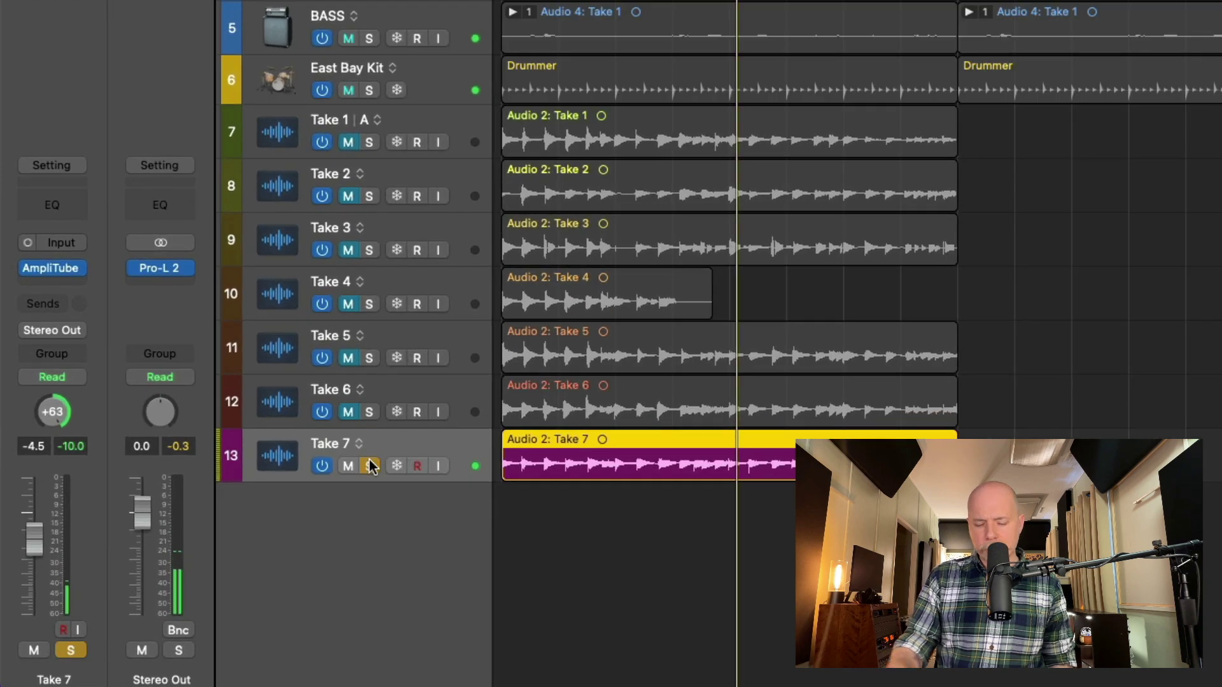
key(Return)
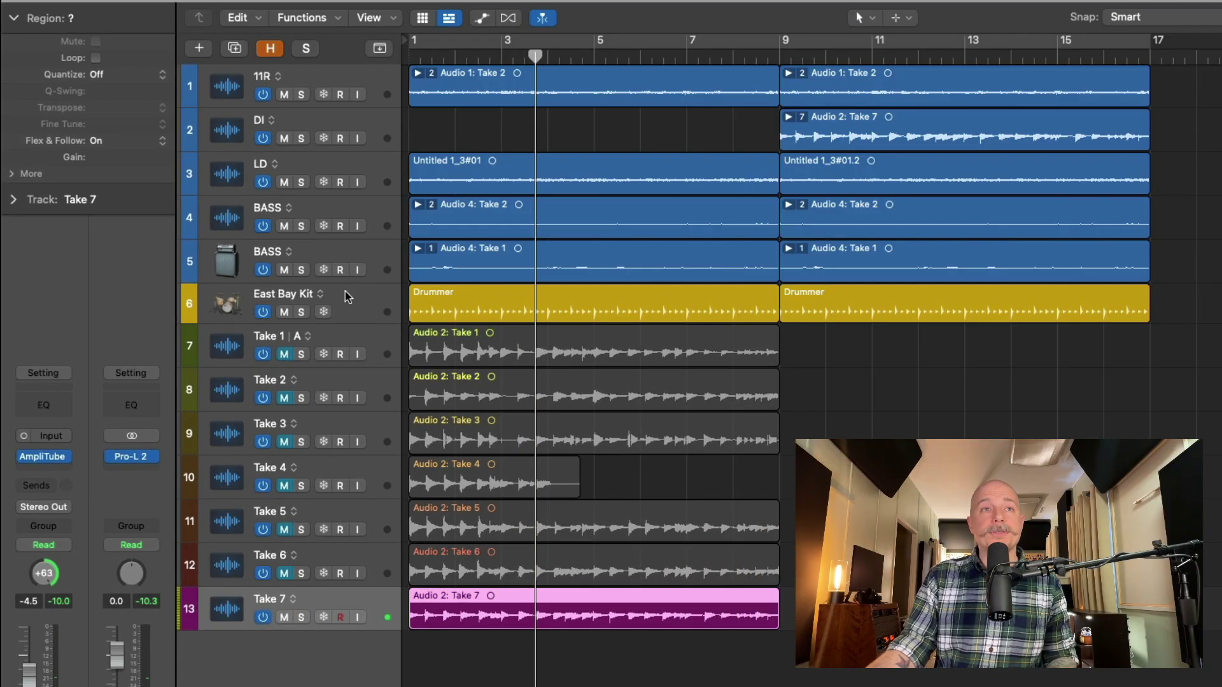
- Deactivate and hide tracks 1–6, from East Bay Kit down
click(409, 162)
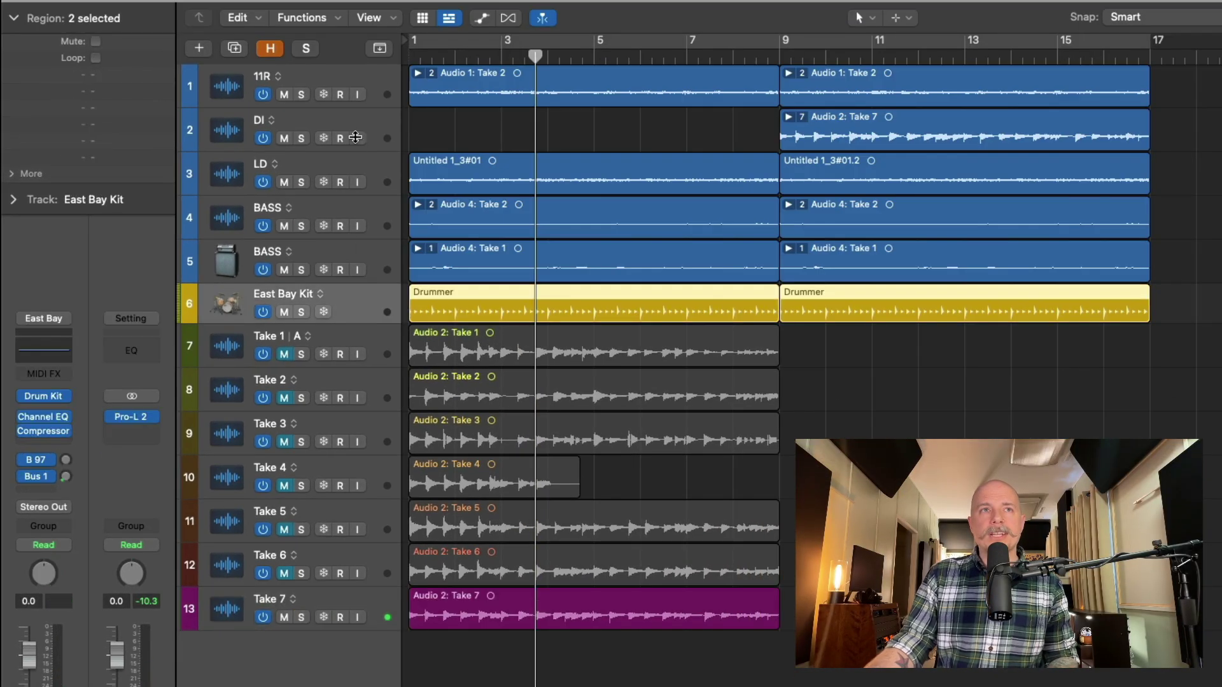
shift+click(366, 91)
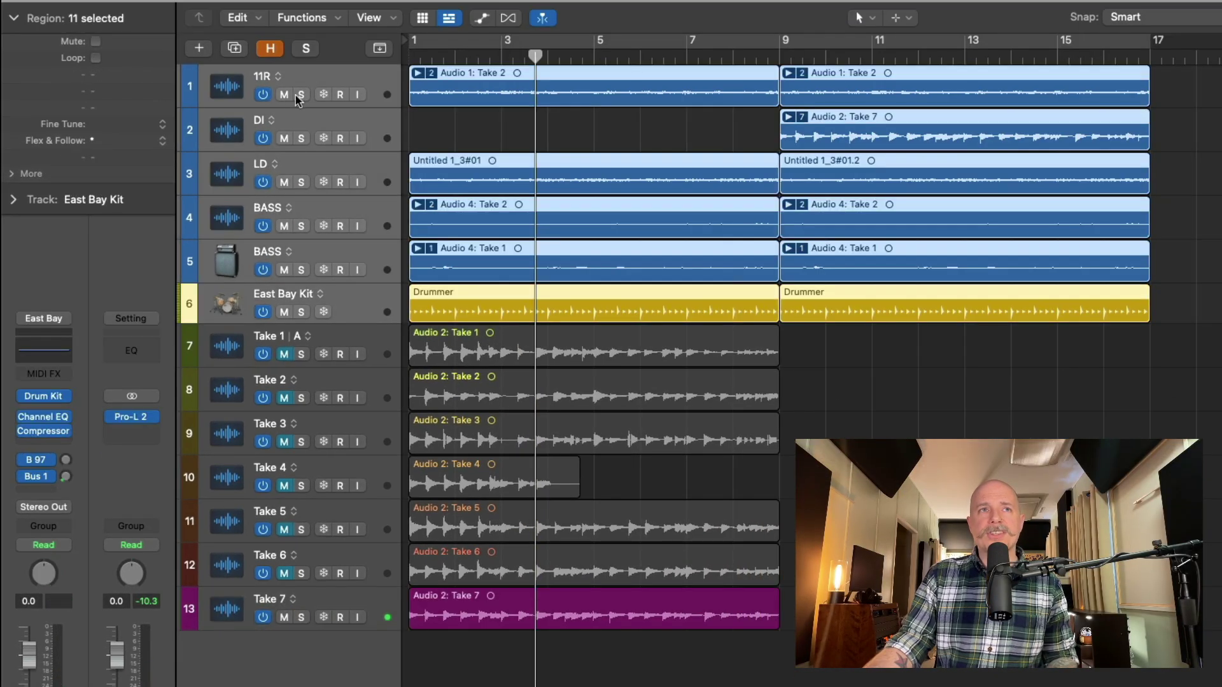
click(263, 94)
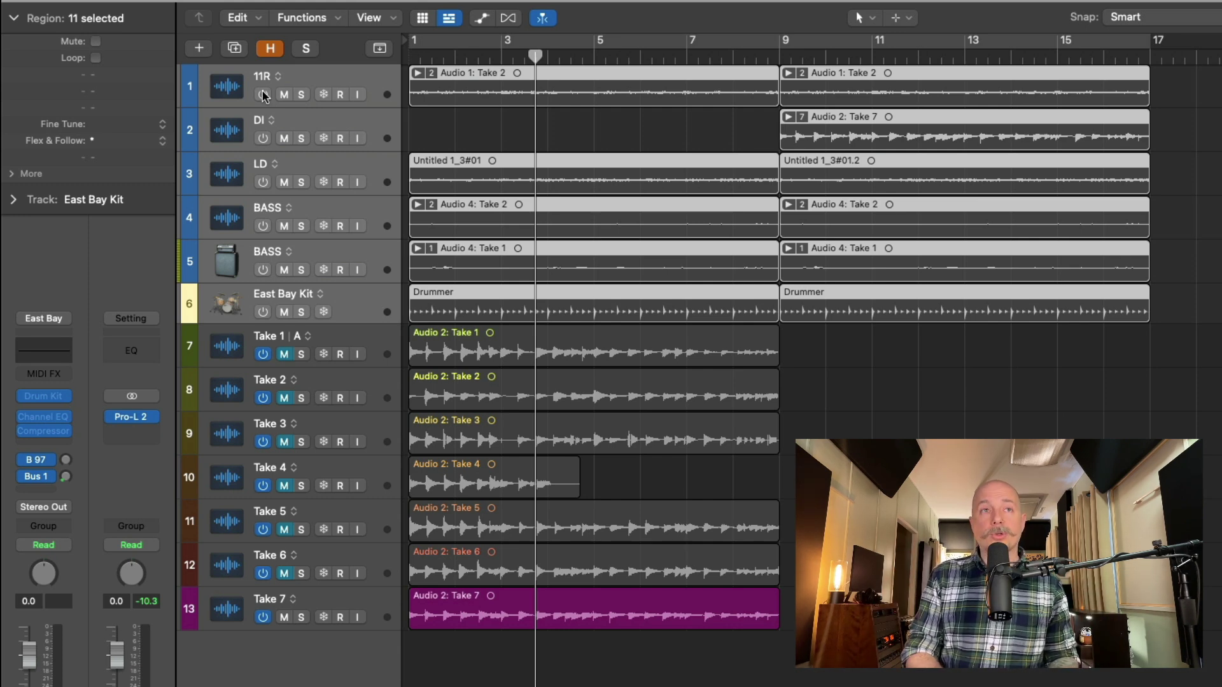
key(ctrl+h)
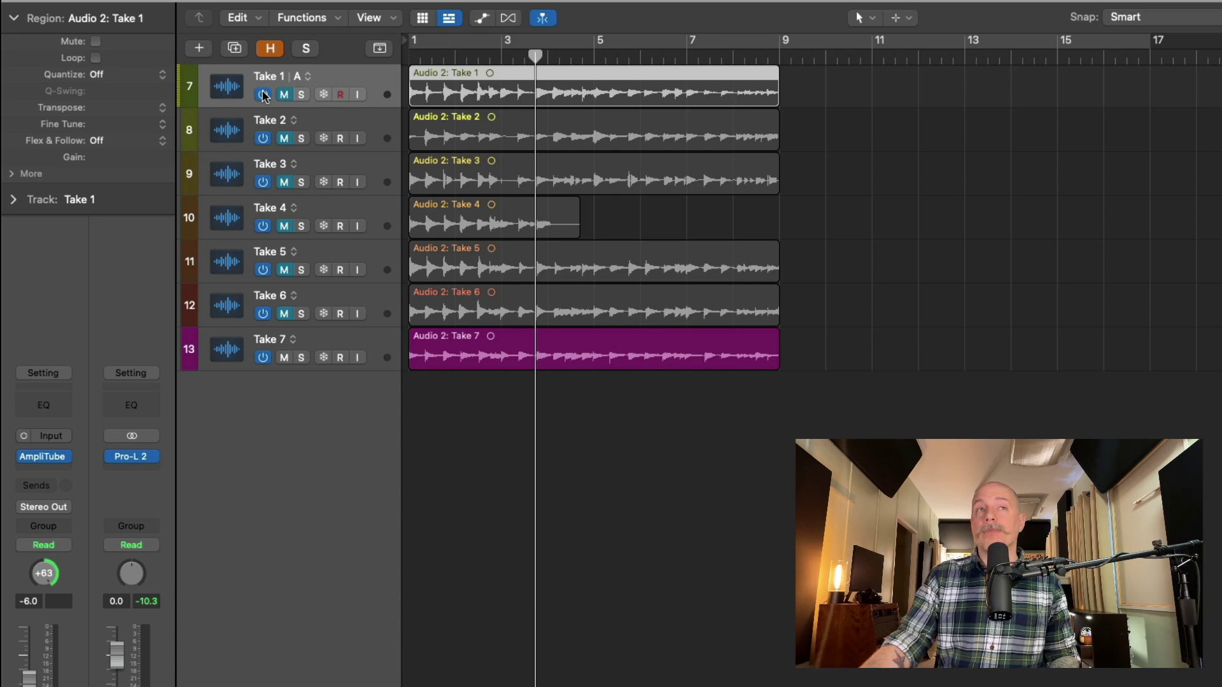
- Play from bar 1, auditioning Takes 5 and 4 soloed, then unsolo
key(Return)
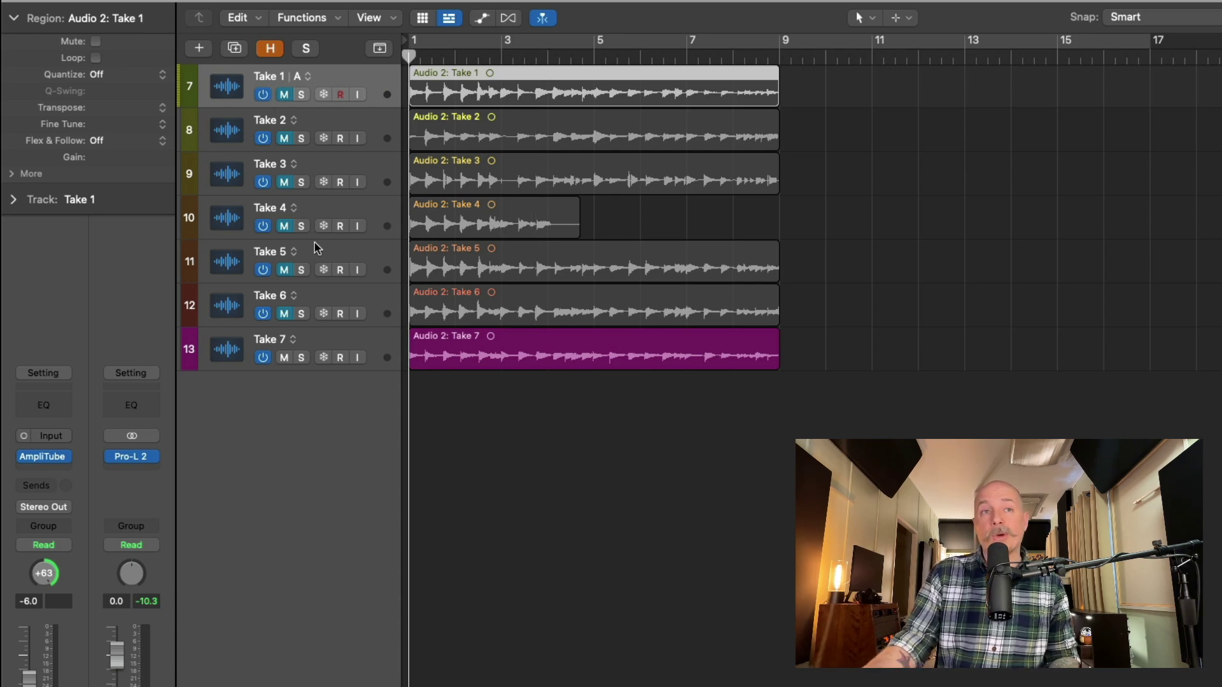
key(space)
click(301, 320)
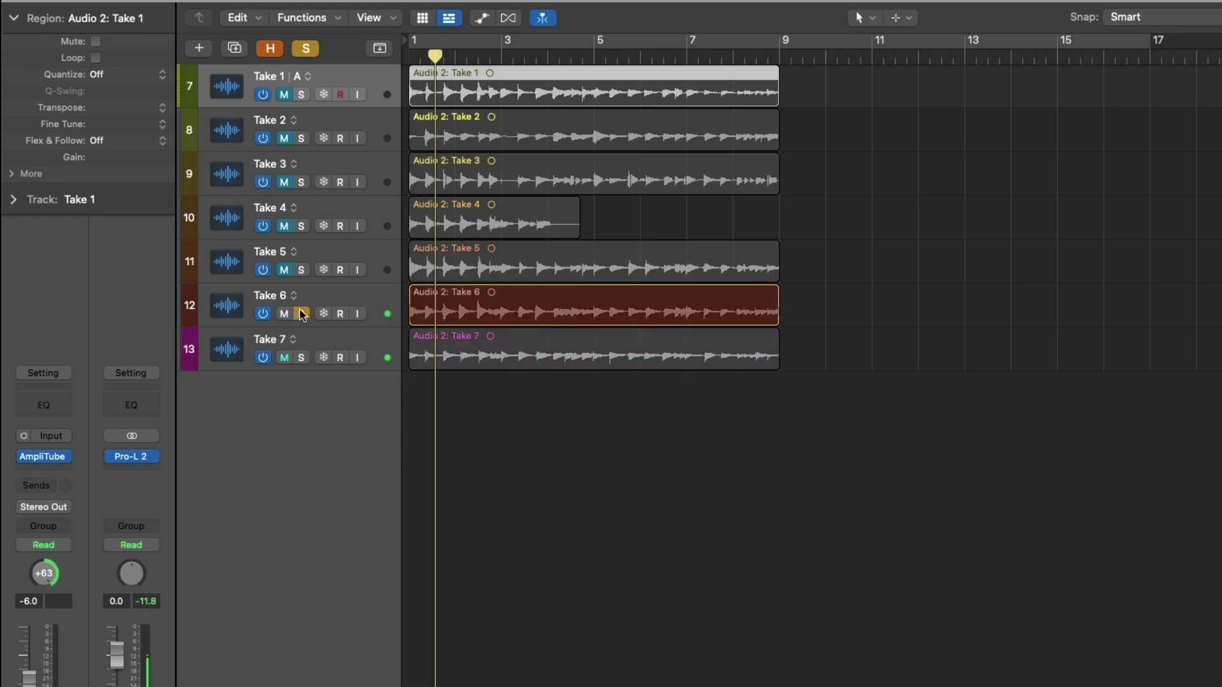
click(302, 270)
click(302, 227)
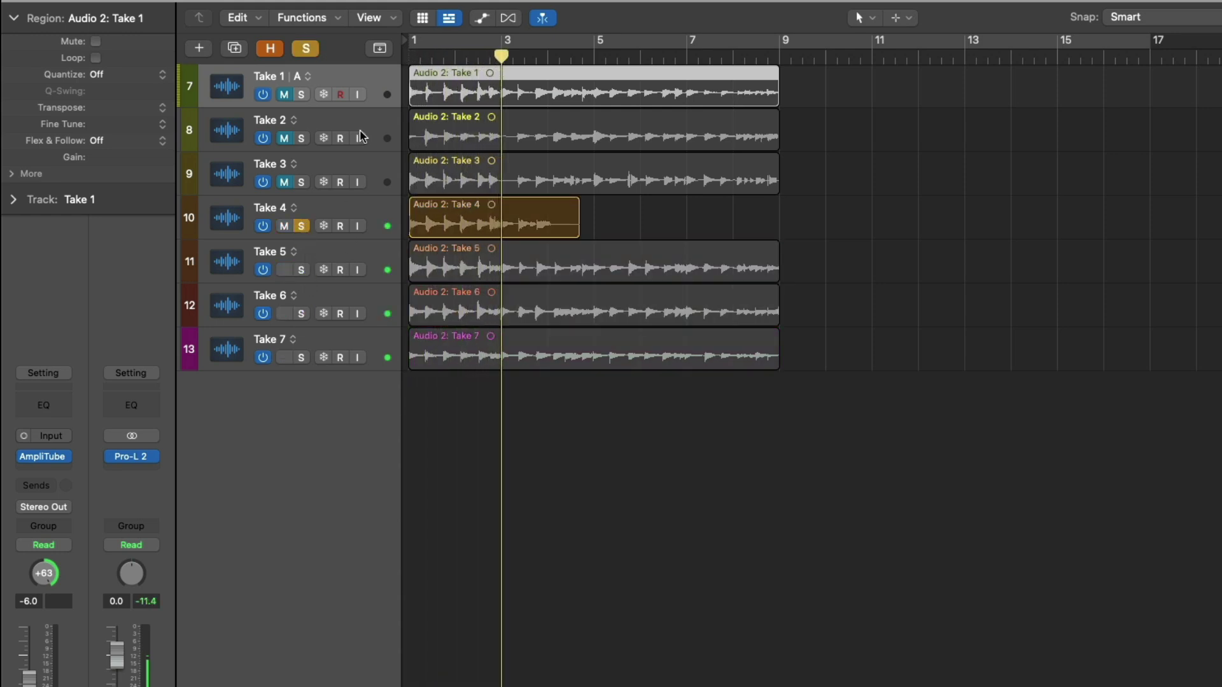
click(301, 226)
- In the Mixer, centre the pan of all seven Take channel strips
key(x)
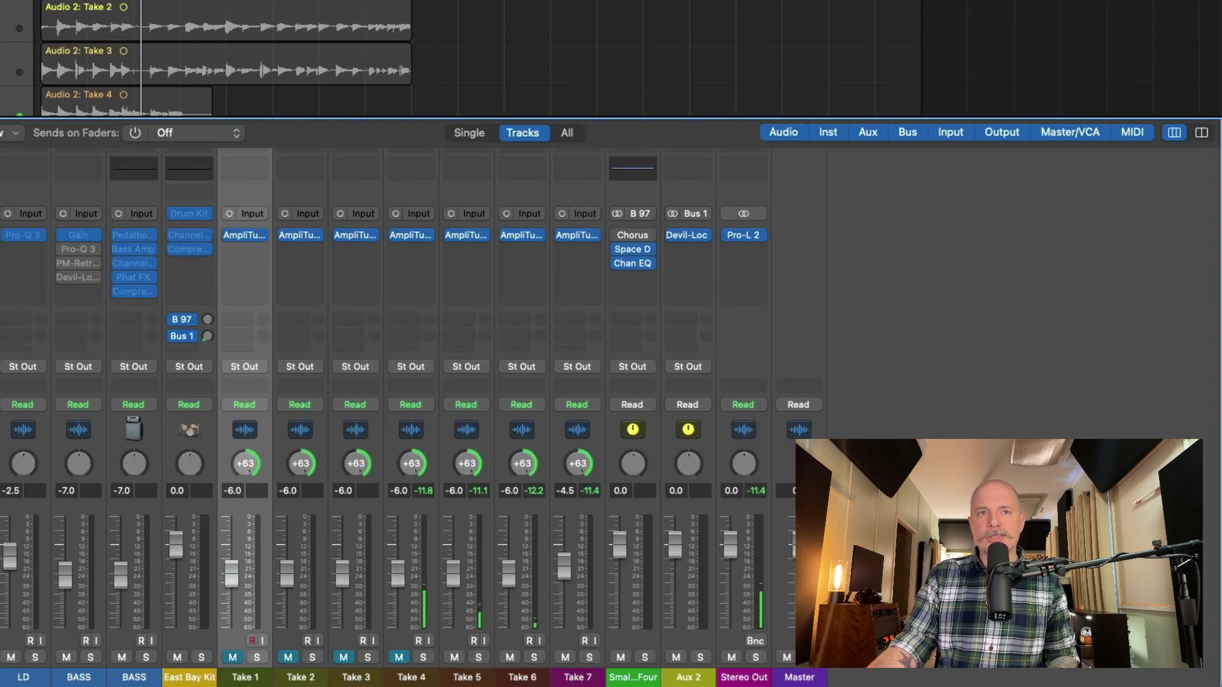
shift+click(564, 678)
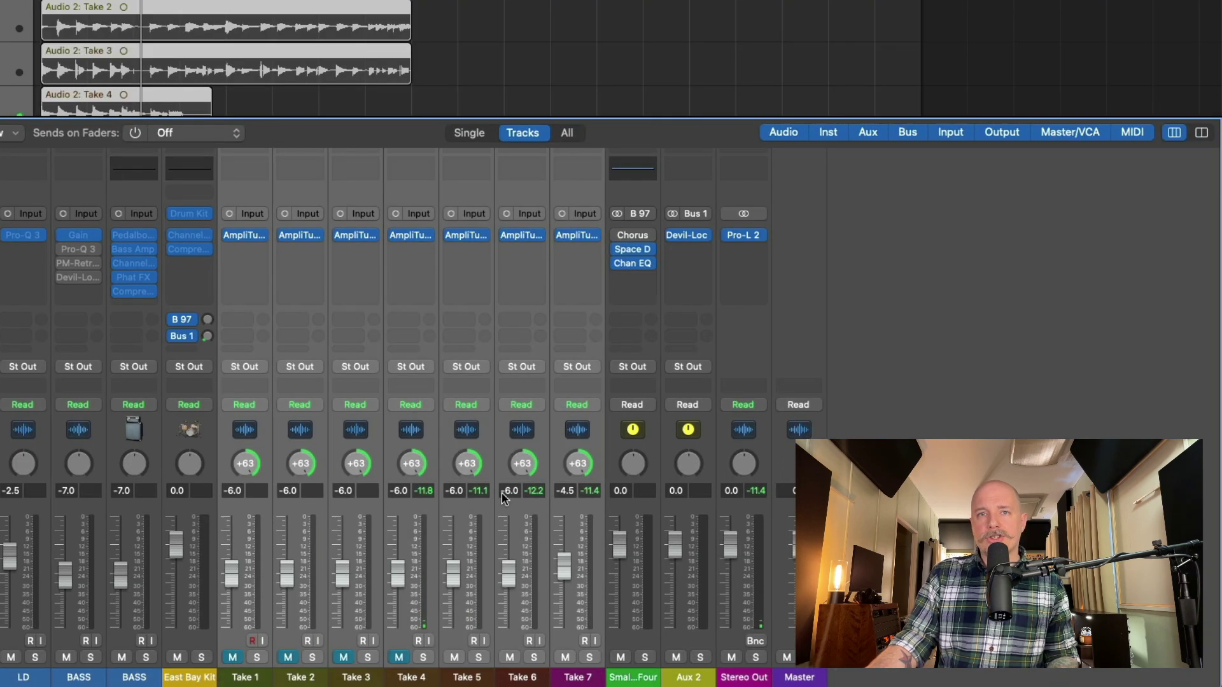
alt+click(519, 468)
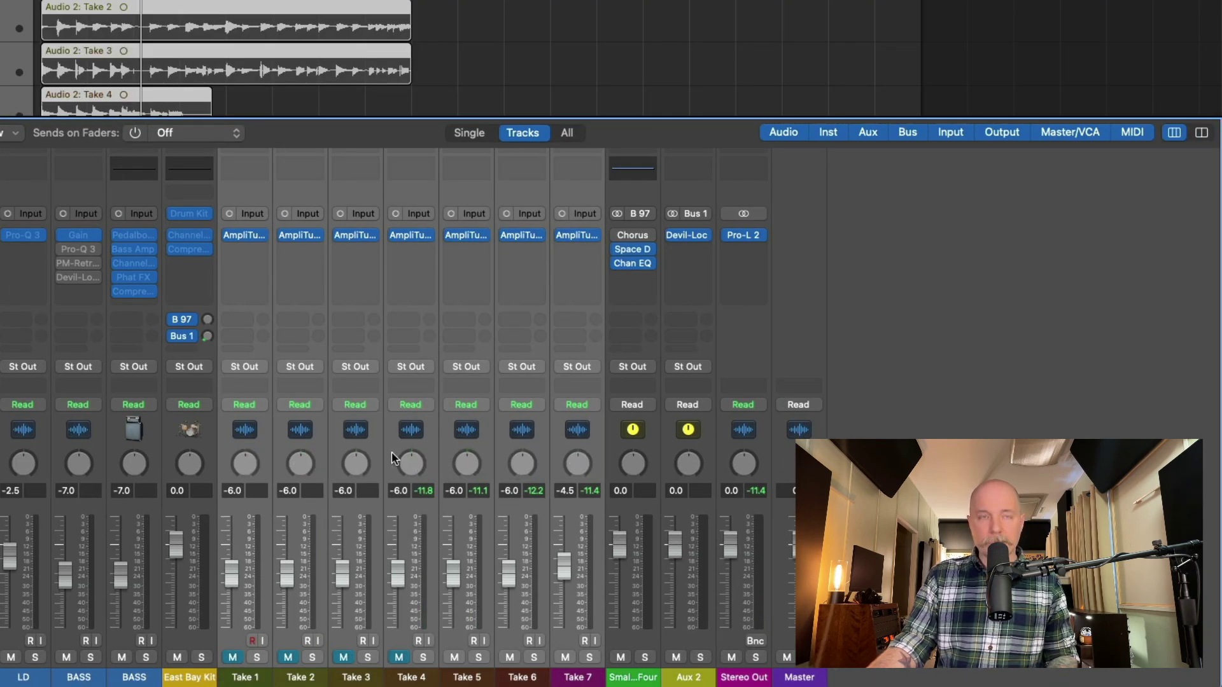
key(x)
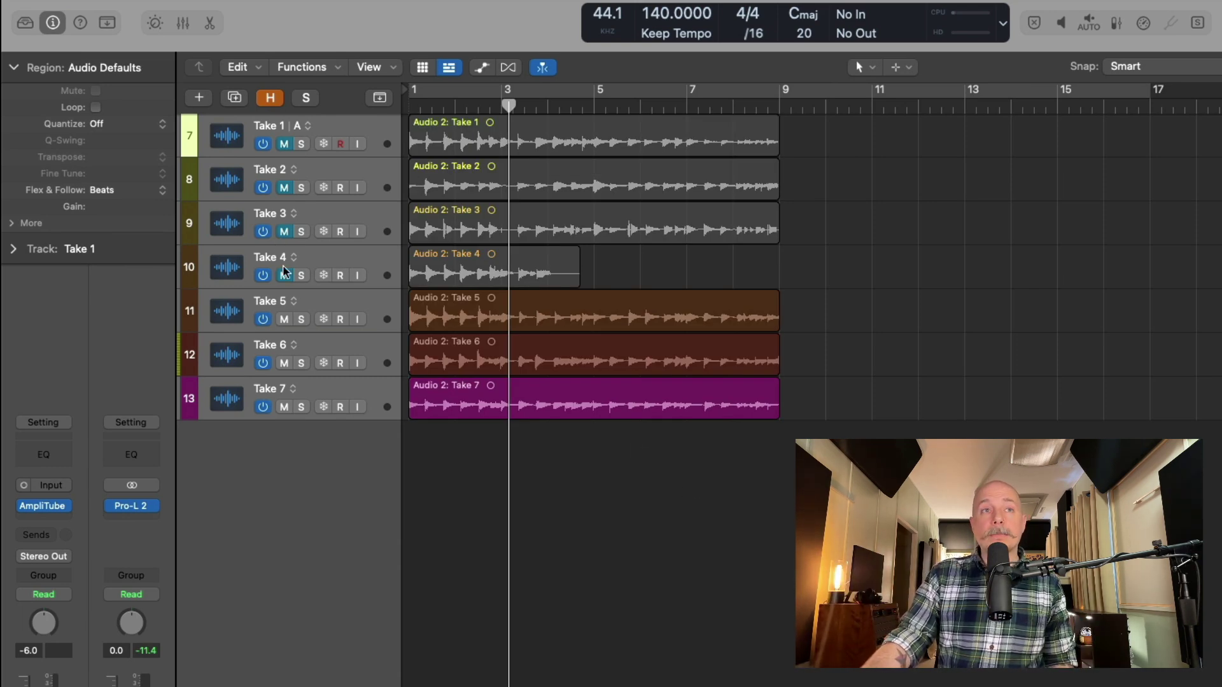
- Unmute Takes 1–4 and select only the Take 2, 5 and 7 regions
drag(284, 275, 285, 146)
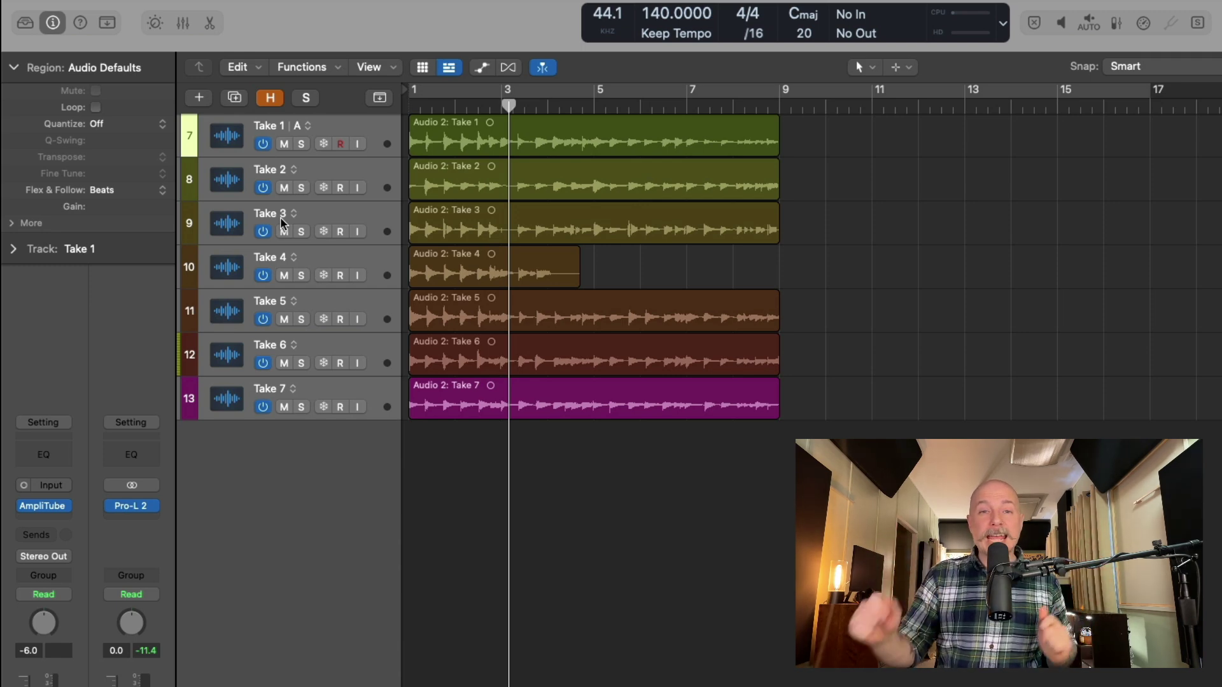
drag(777, 457, 482, 123)
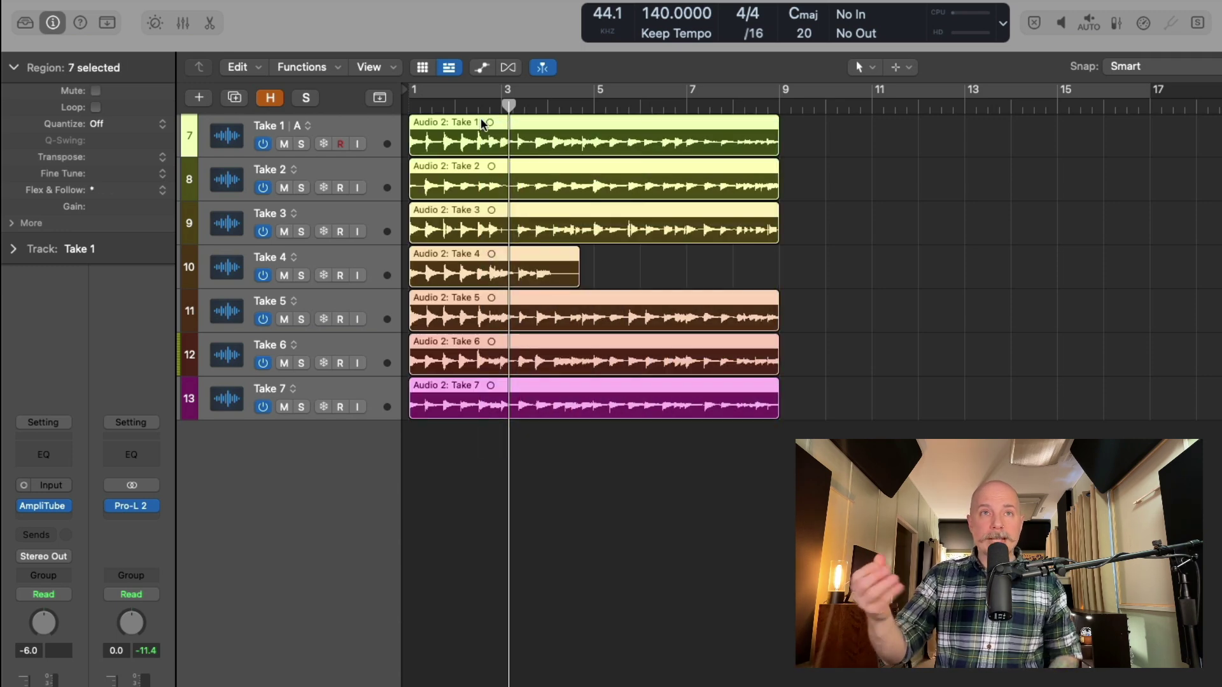
click(767, 488)
click(727, 398)
shift+click(710, 299)
shift+click(680, 167)
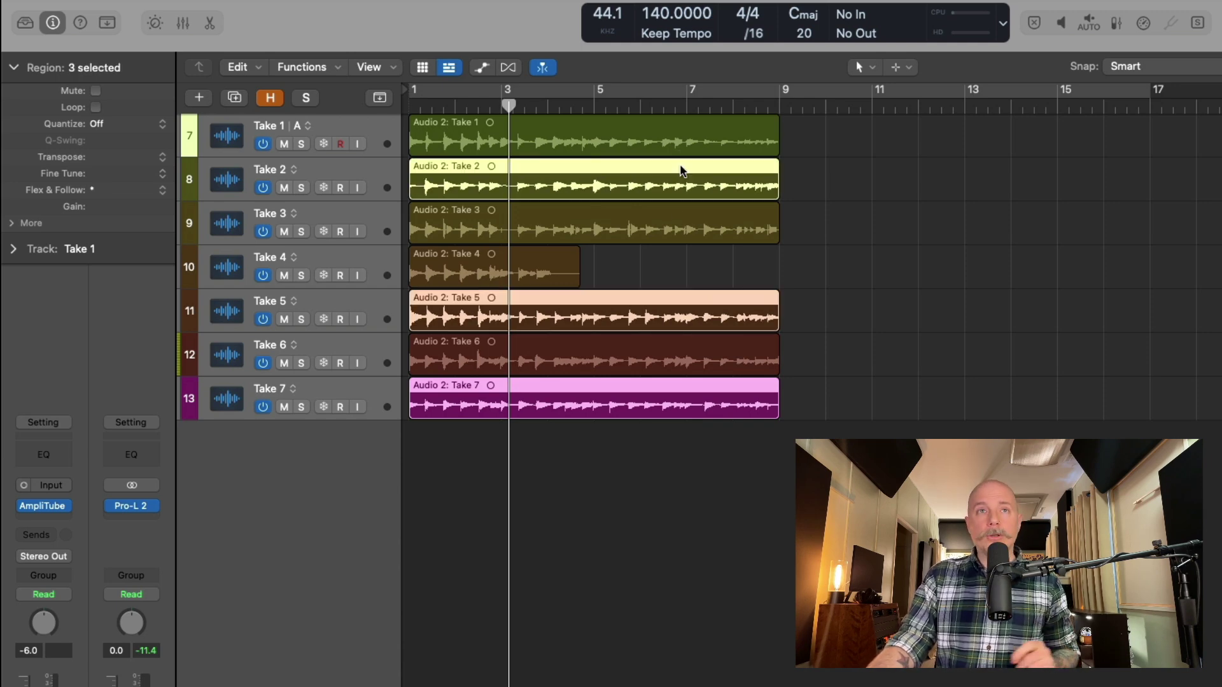
- Pack the three selected takes into a take folder on Take 2 and expand it
right_click(681, 171)
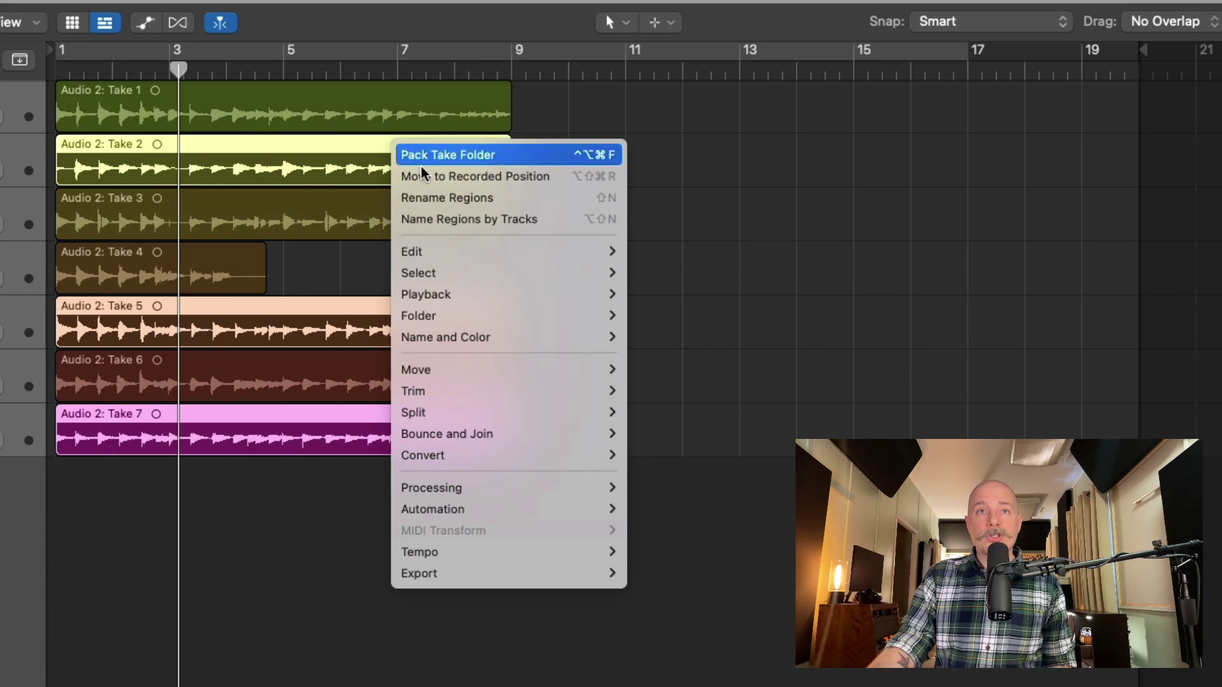
mouse_move(610, 317)
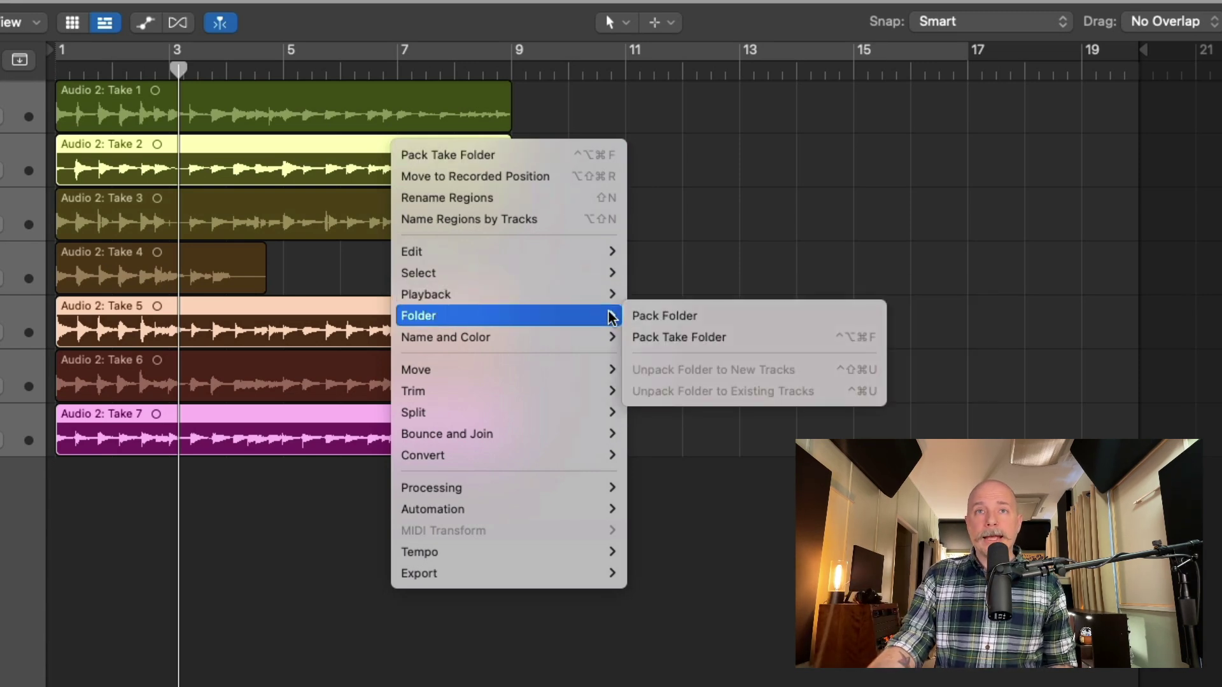
click(643, 337)
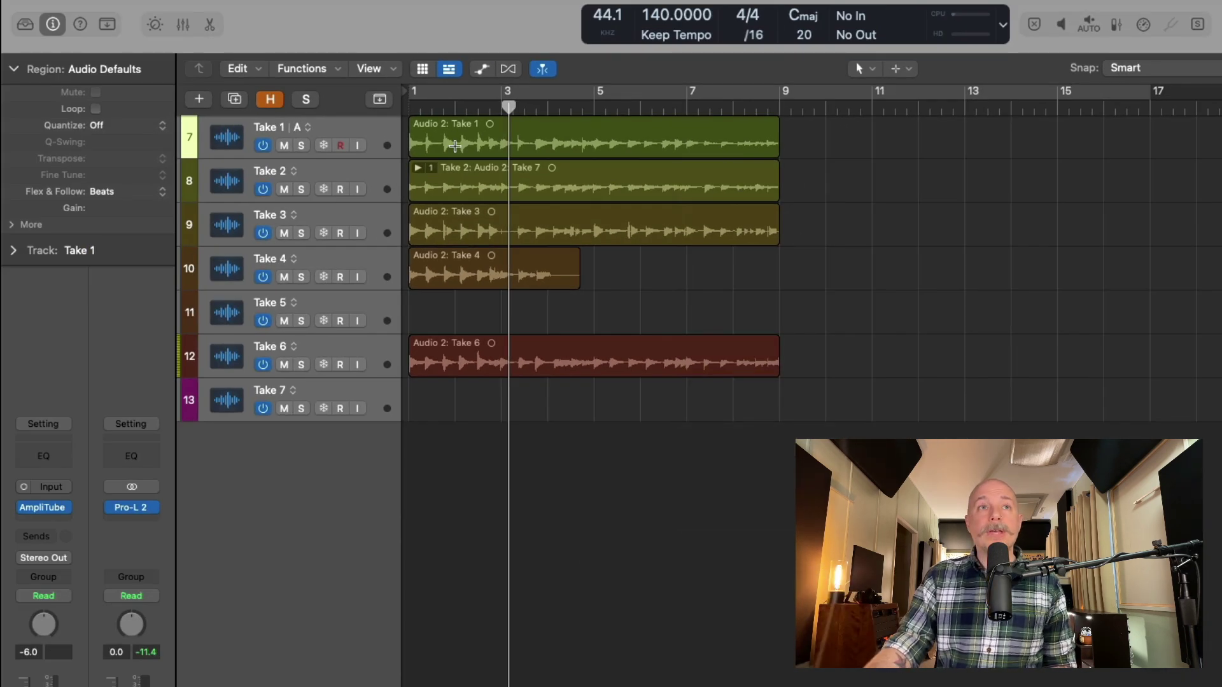
click(397, 171)
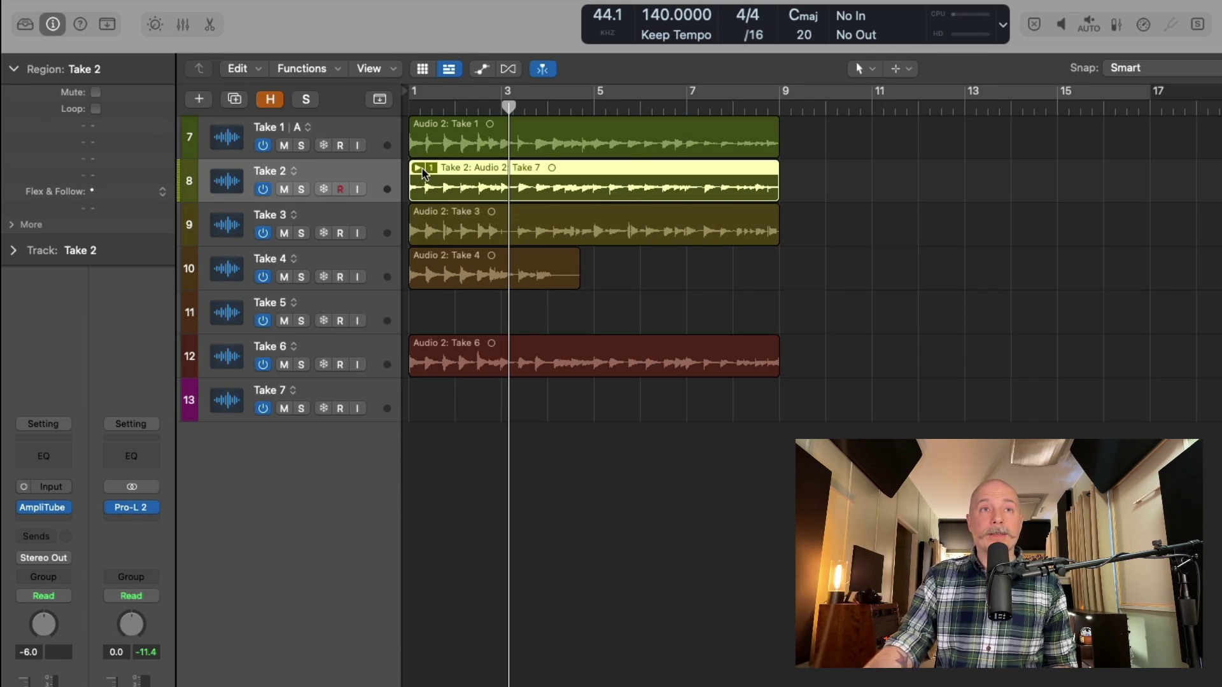
click(420, 169)
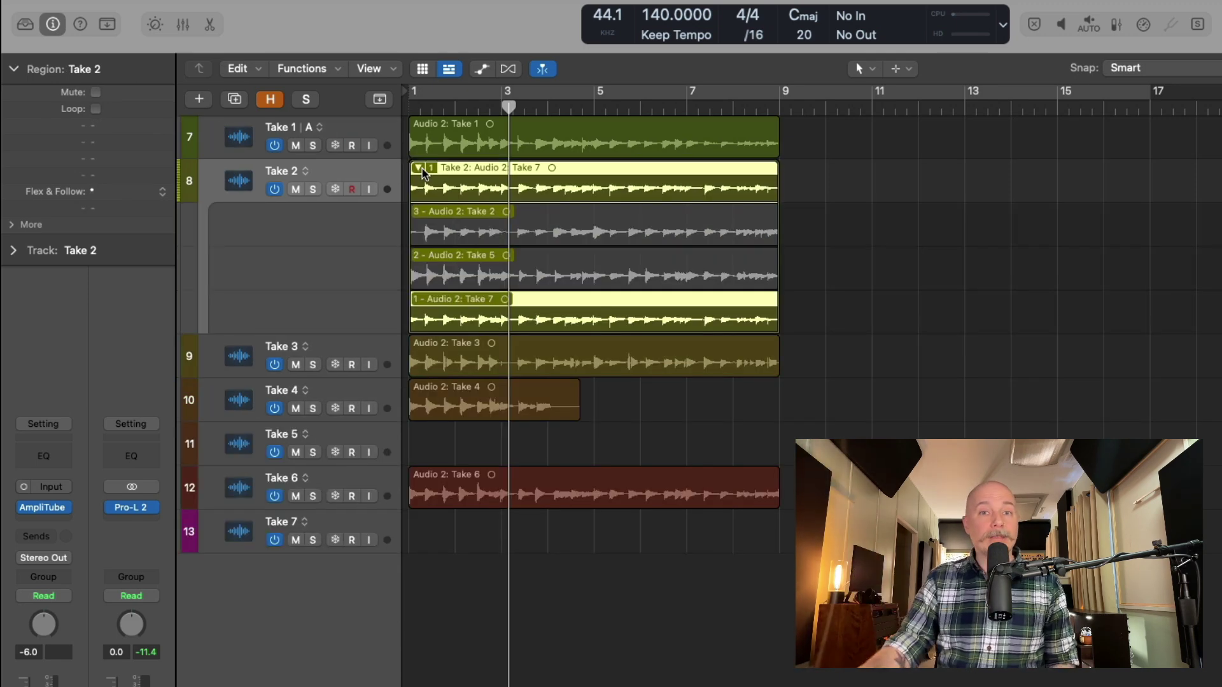
- Collapse the take folder and unpack it back onto the original tracks
click(420, 169)
click(420, 169)
click(420, 170)
key(ctrl+shift+super+u)
- Select all seven take regions and pack them into one take folder
drag(769, 444, 453, 124)
right_click(452, 119)
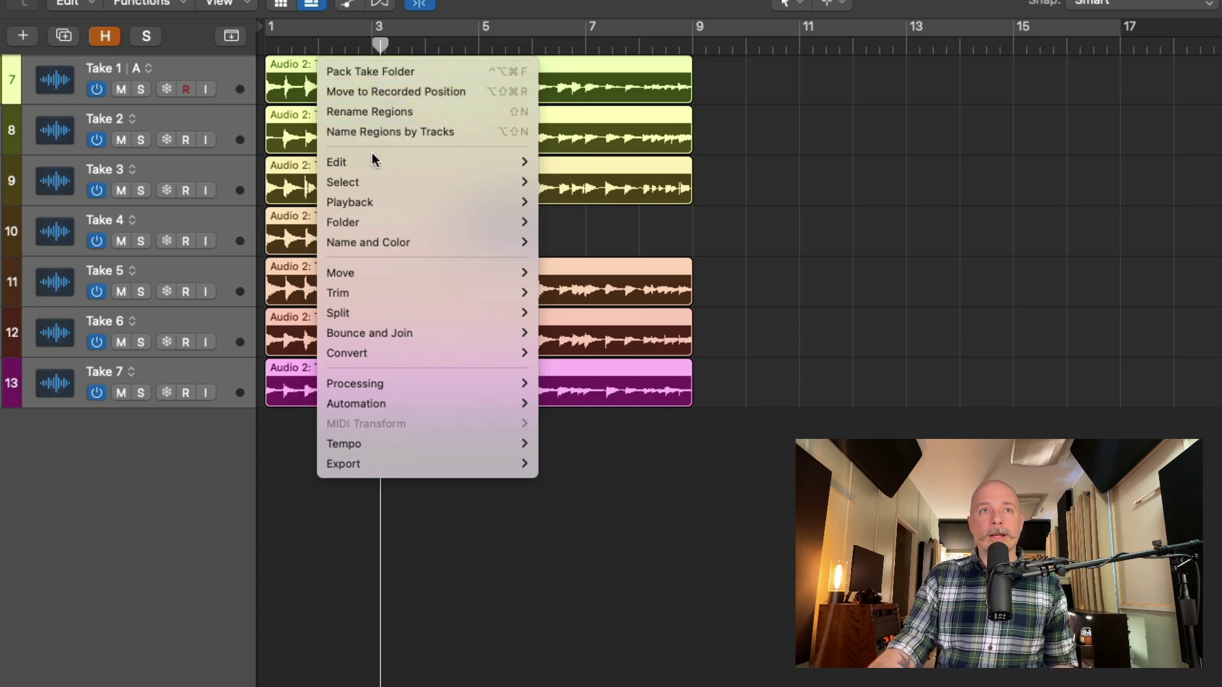
mouse_move(413, 223)
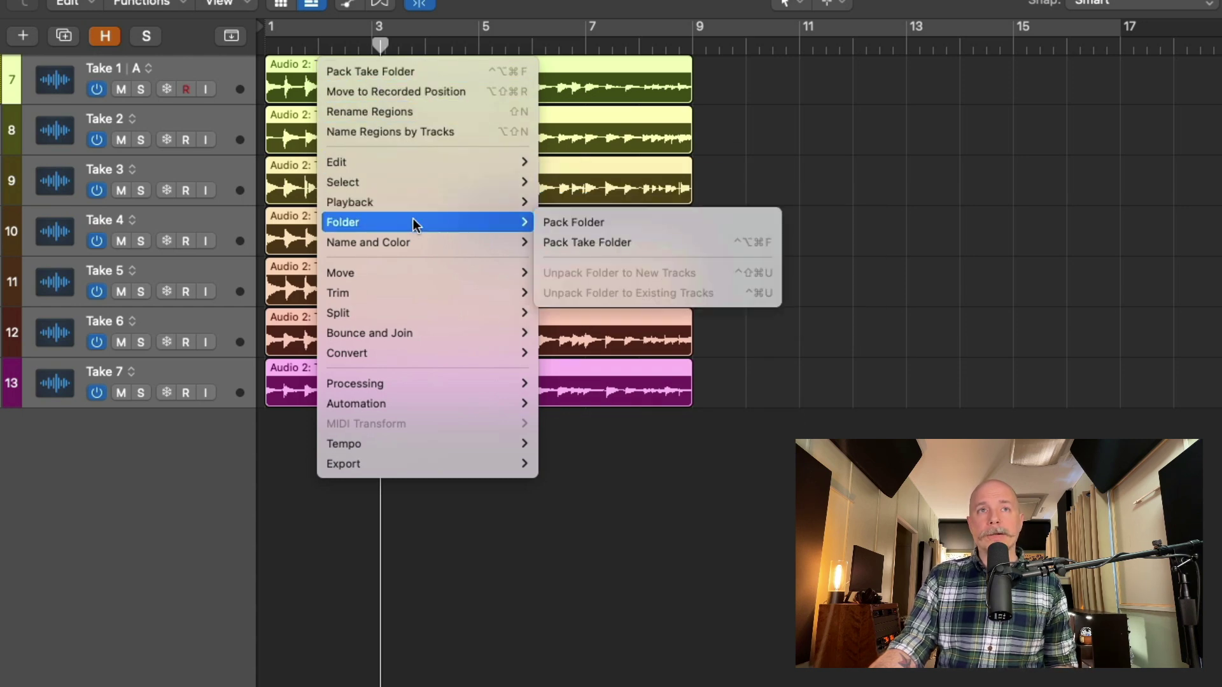
click(541, 242)
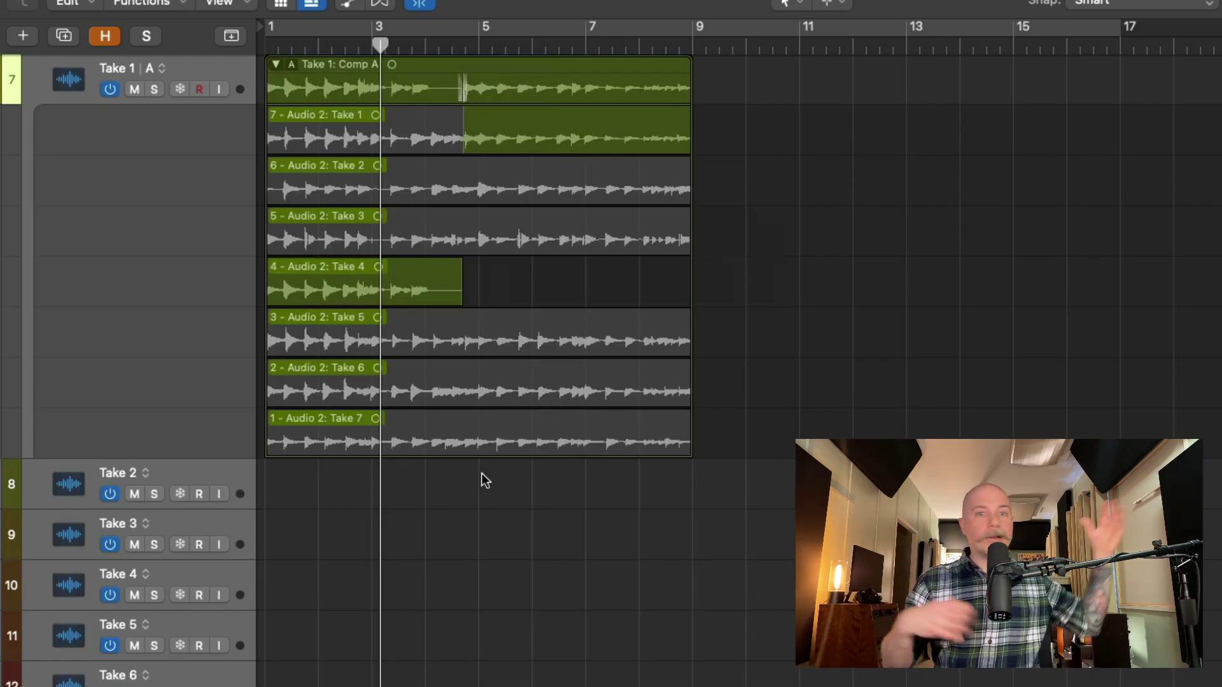
- Delete the empty Take 2–7 tracks
click(226, 470)
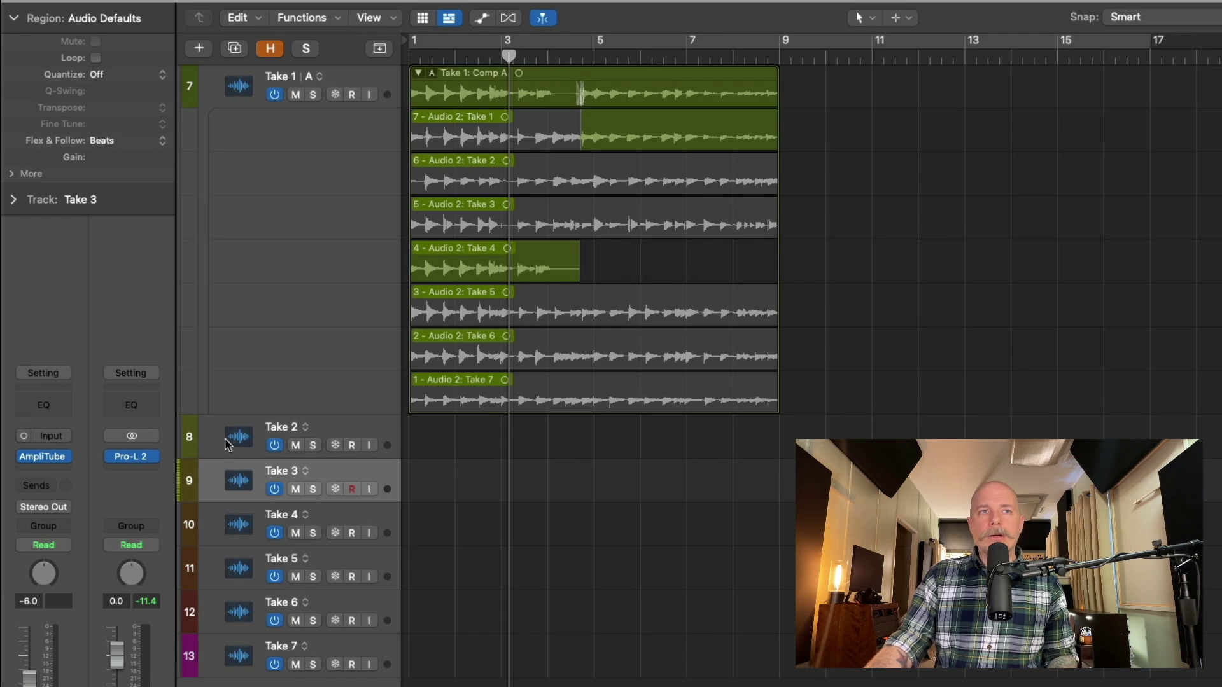
click(227, 449)
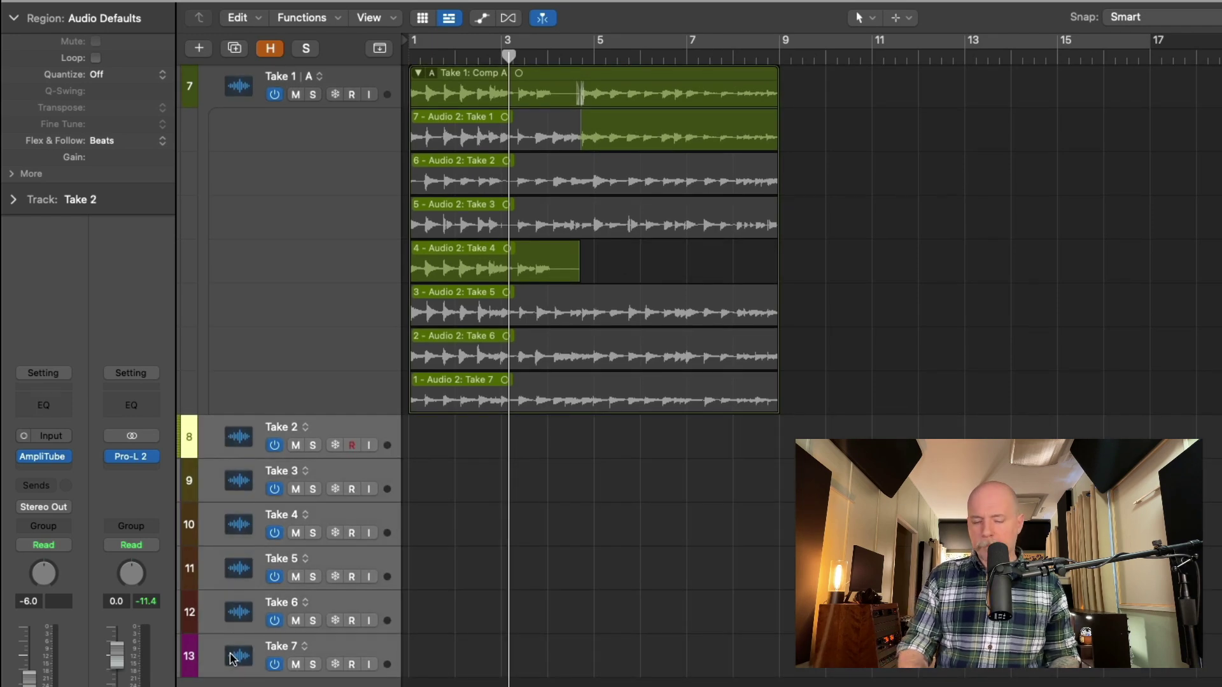
key(super+z)
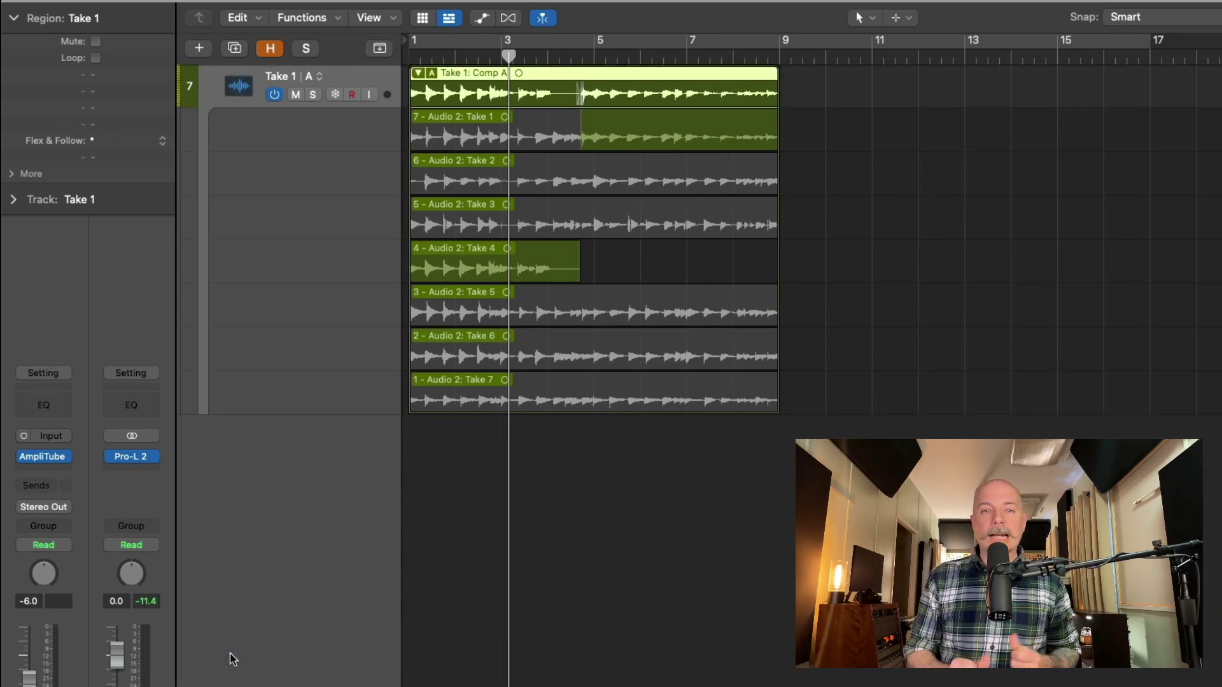
- Swipe Take 2 sections around bars 3–4 and 6–7 and a Take 3 section near bar 5 into Comp A
drag(515, 182, 709, 183)
drag(483, 89, 829, 341)
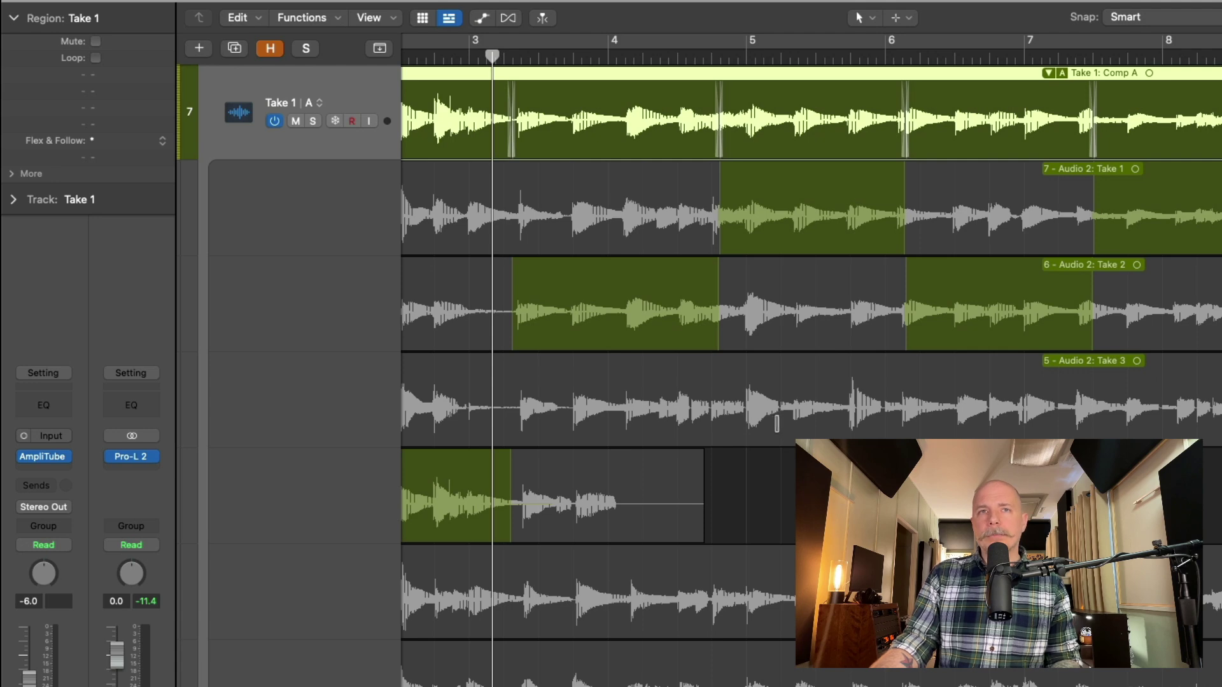
drag(775, 411, 849, 411)
ctrl+alt+click(749, 359)
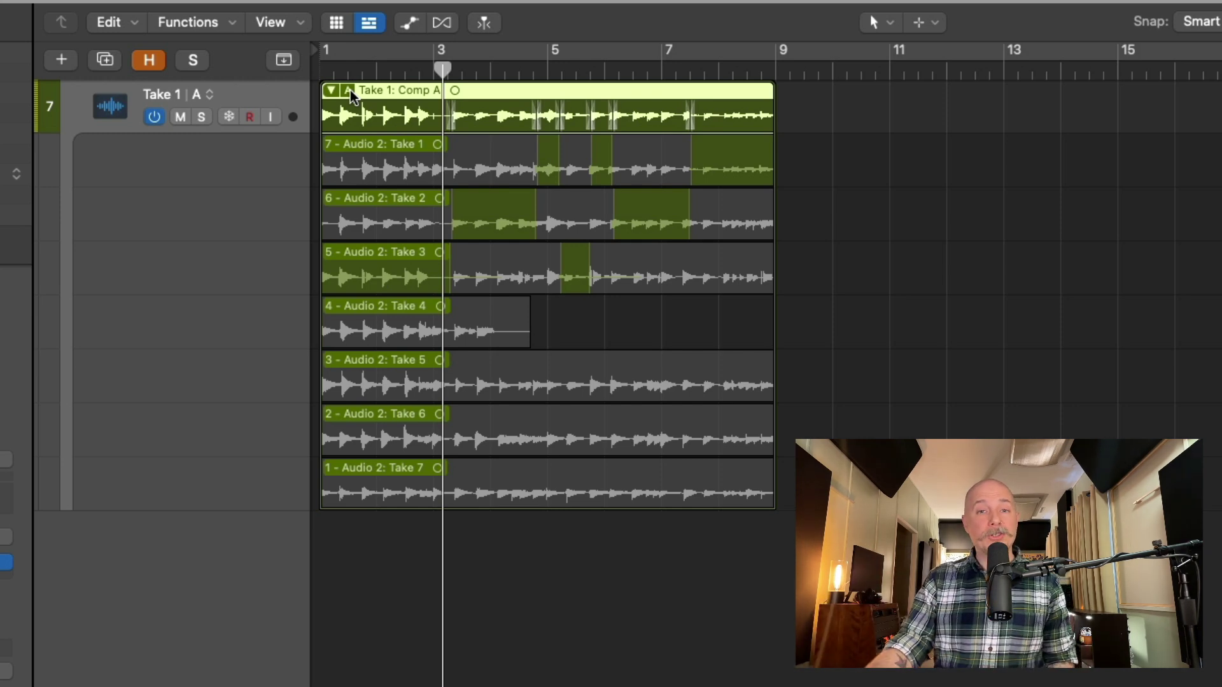
- Preview Takes 1 and 2, then build Comp B from sections of Take 1 and Take 5
click(349, 91)
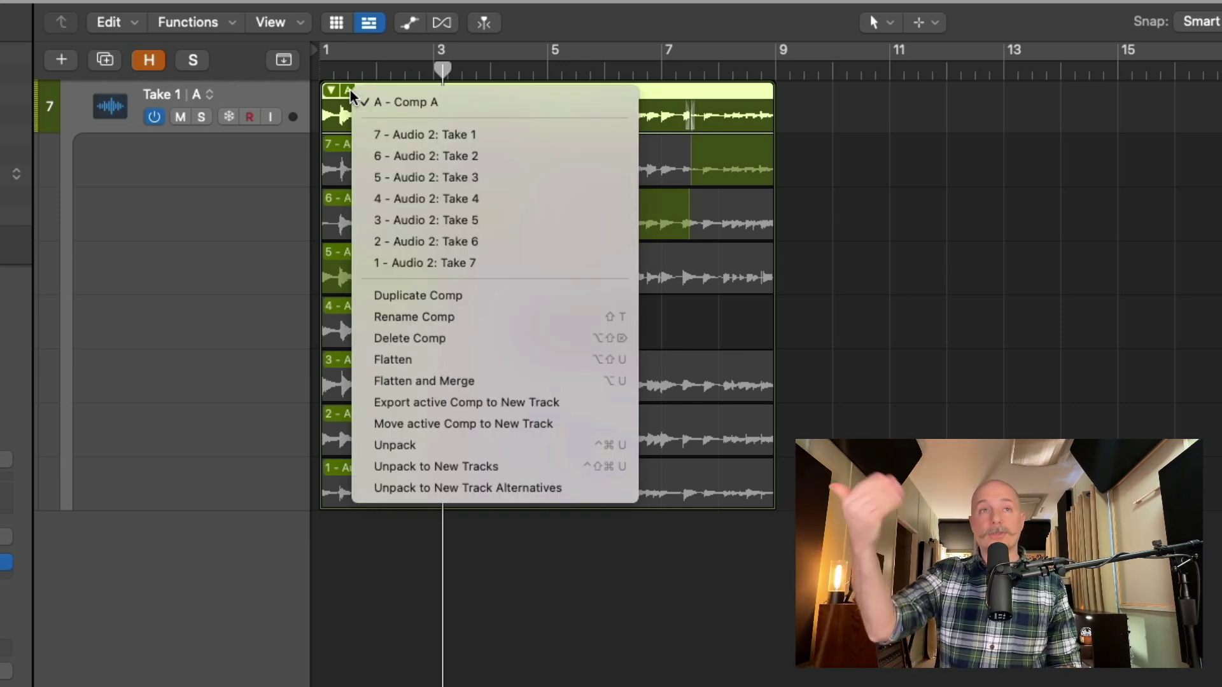
click(382, 133)
click(350, 91)
click(369, 155)
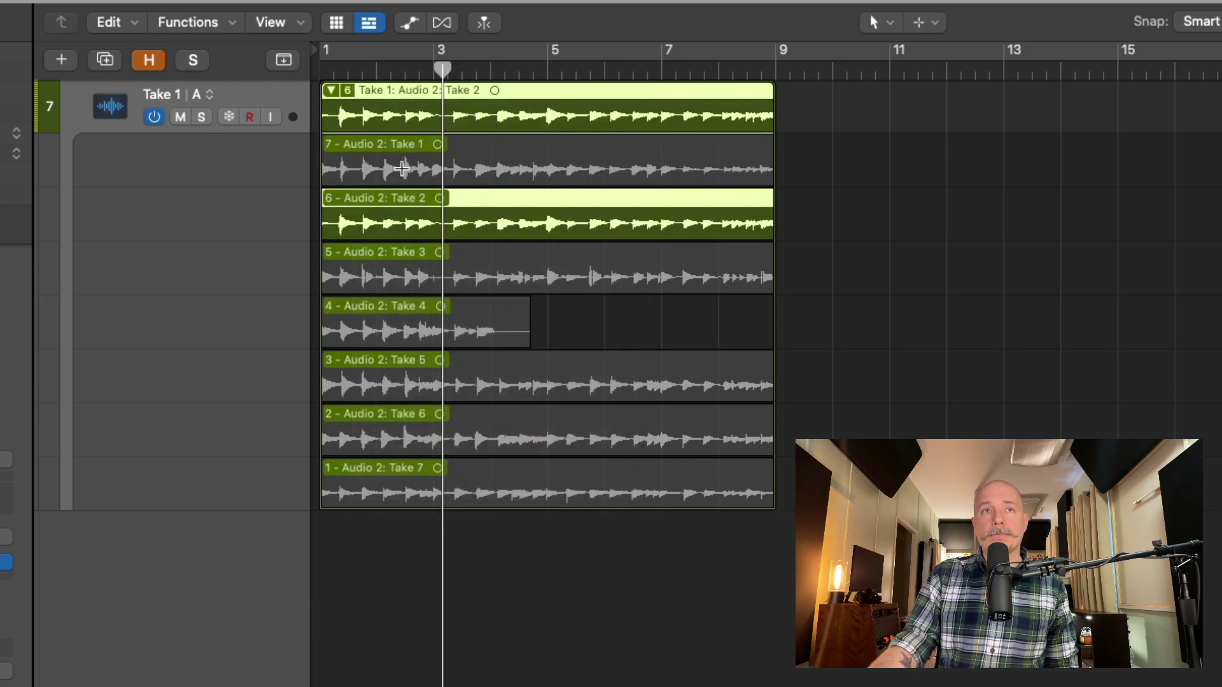
drag(417, 169, 652, 168)
drag(491, 397, 577, 389)
- Duplicate the comp as Comp C, then switch through Comp B back to Comp A
click(350, 91)
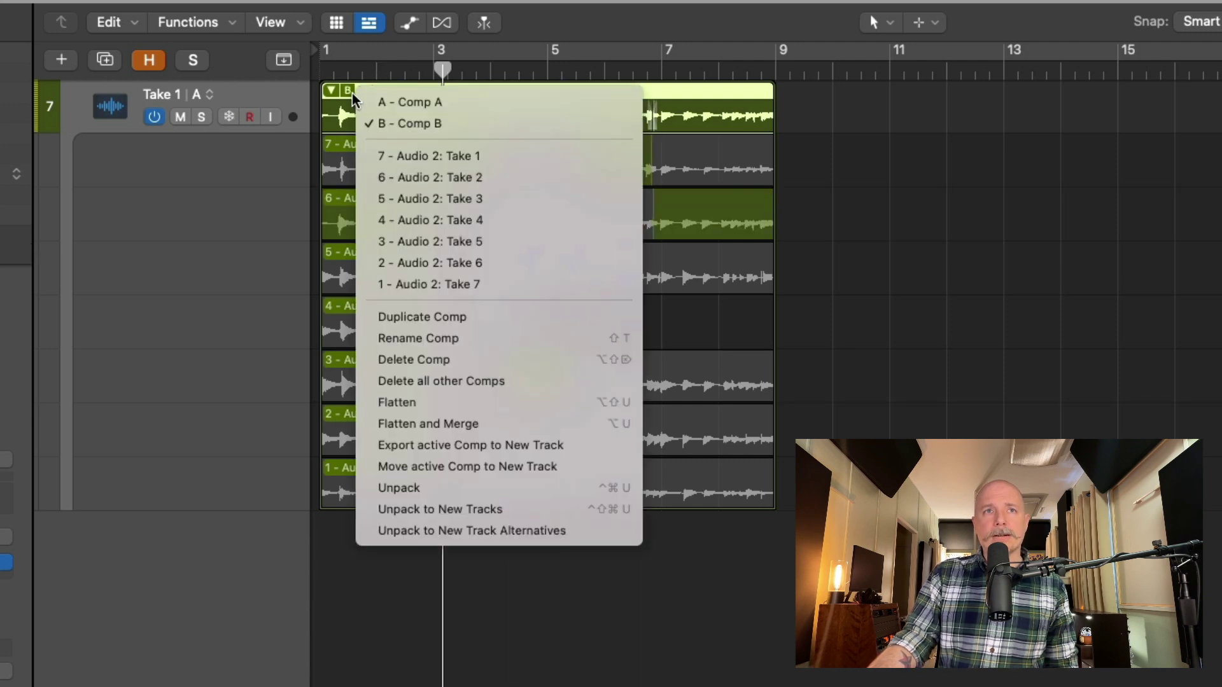
click(414, 316)
click(348, 90)
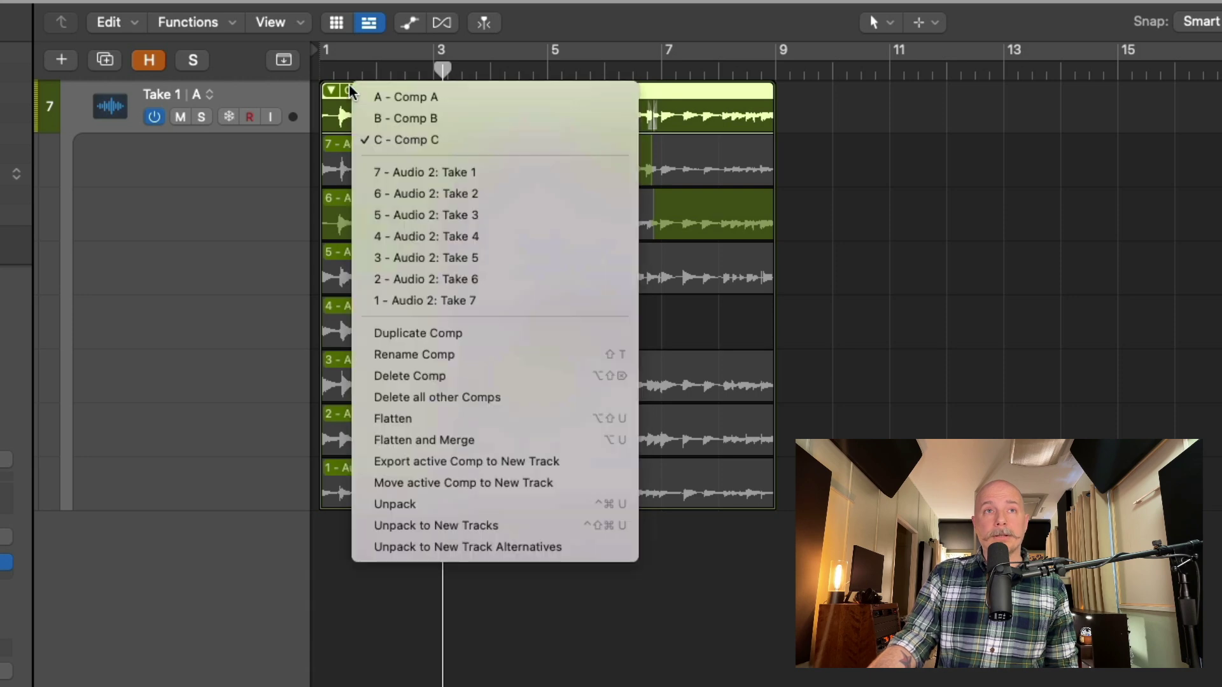
click(375, 119)
click(347, 90)
click(368, 97)
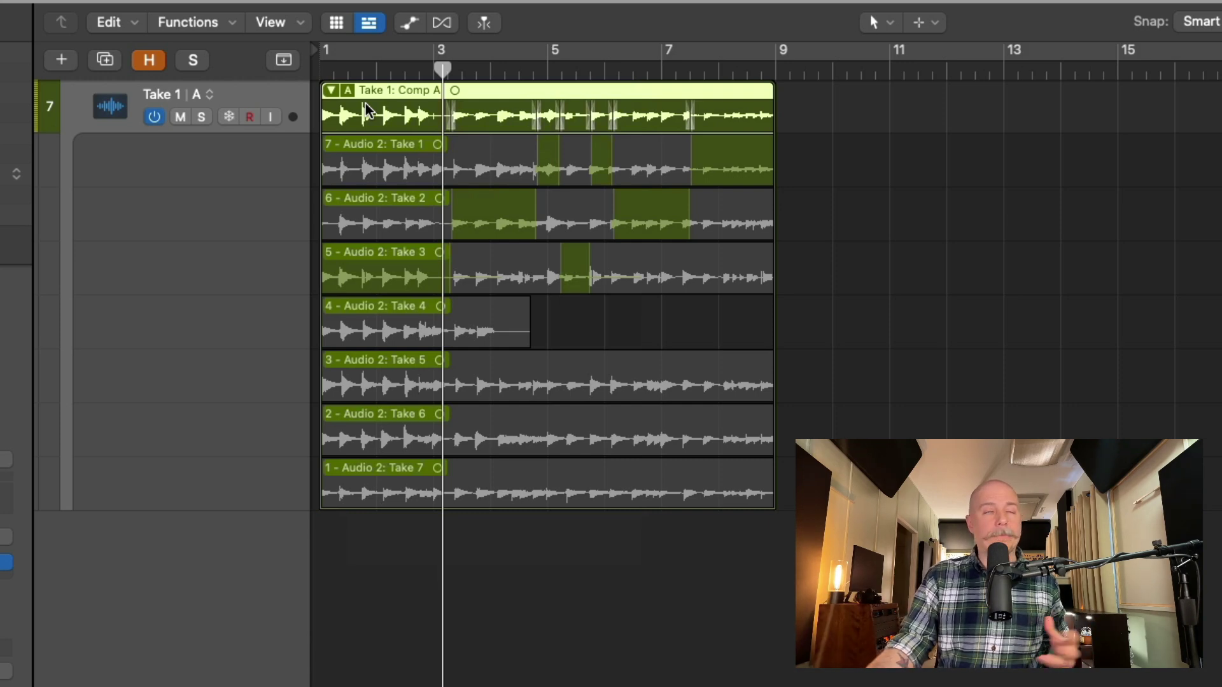
- Make Take 7 the active take and export it to a new track, Audio 7
click(349, 90)
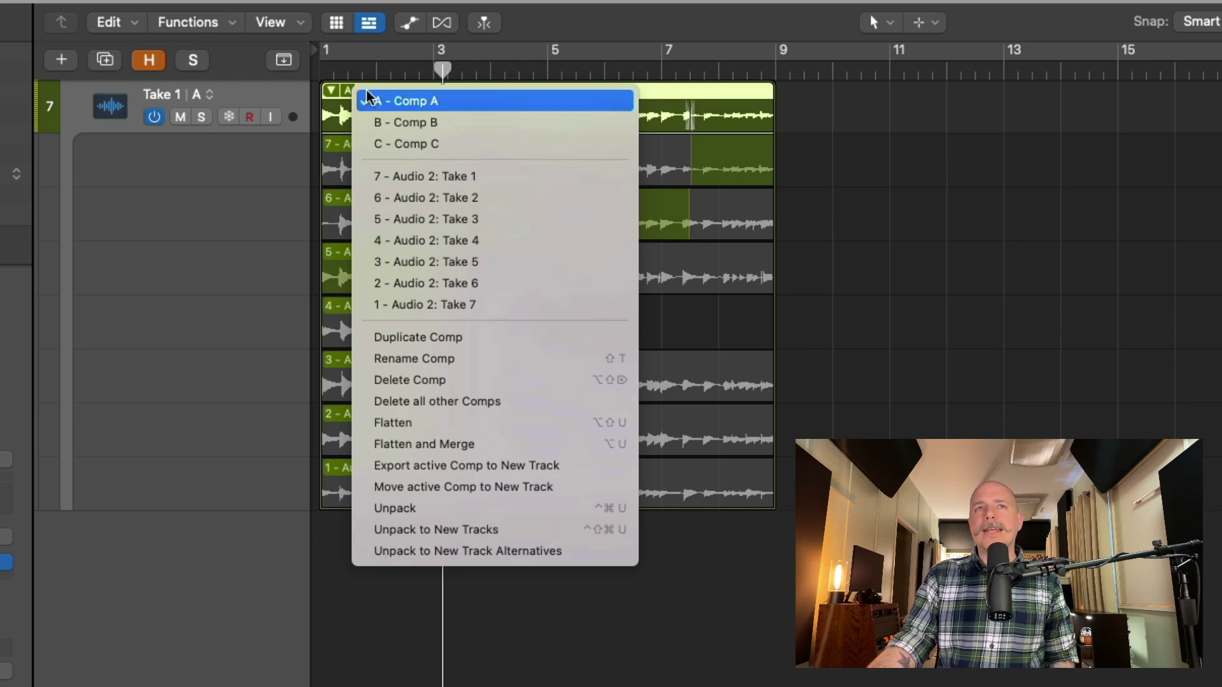
click(665, 92)
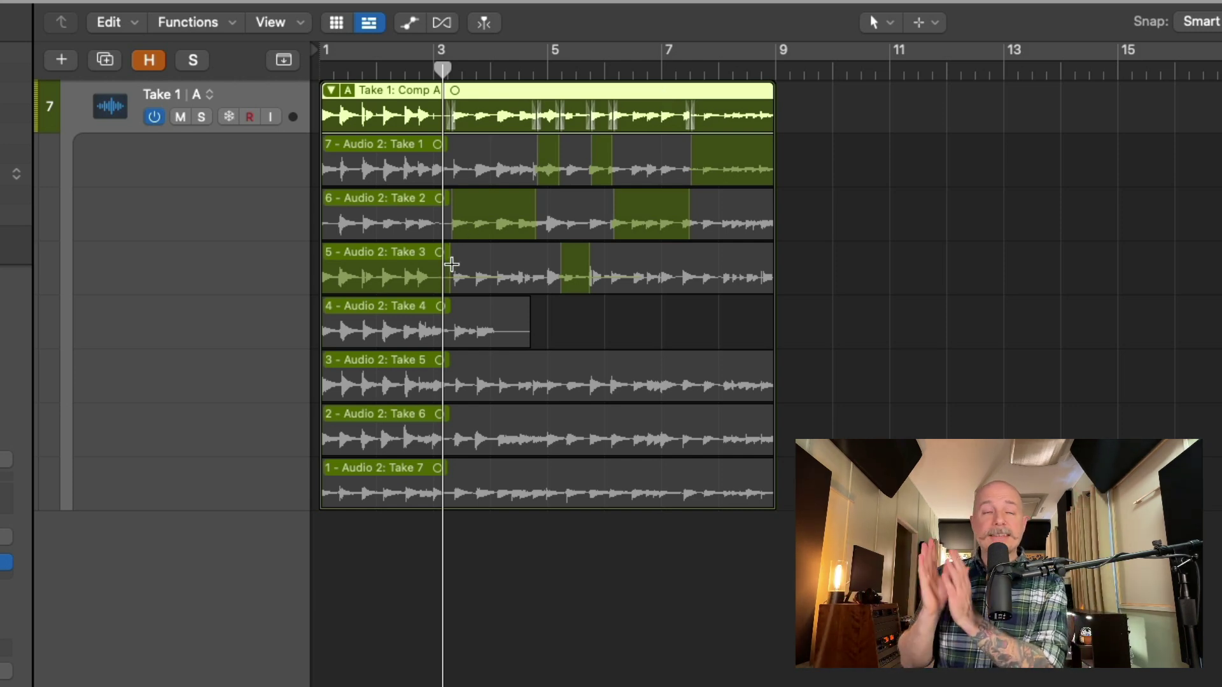
click(348, 90)
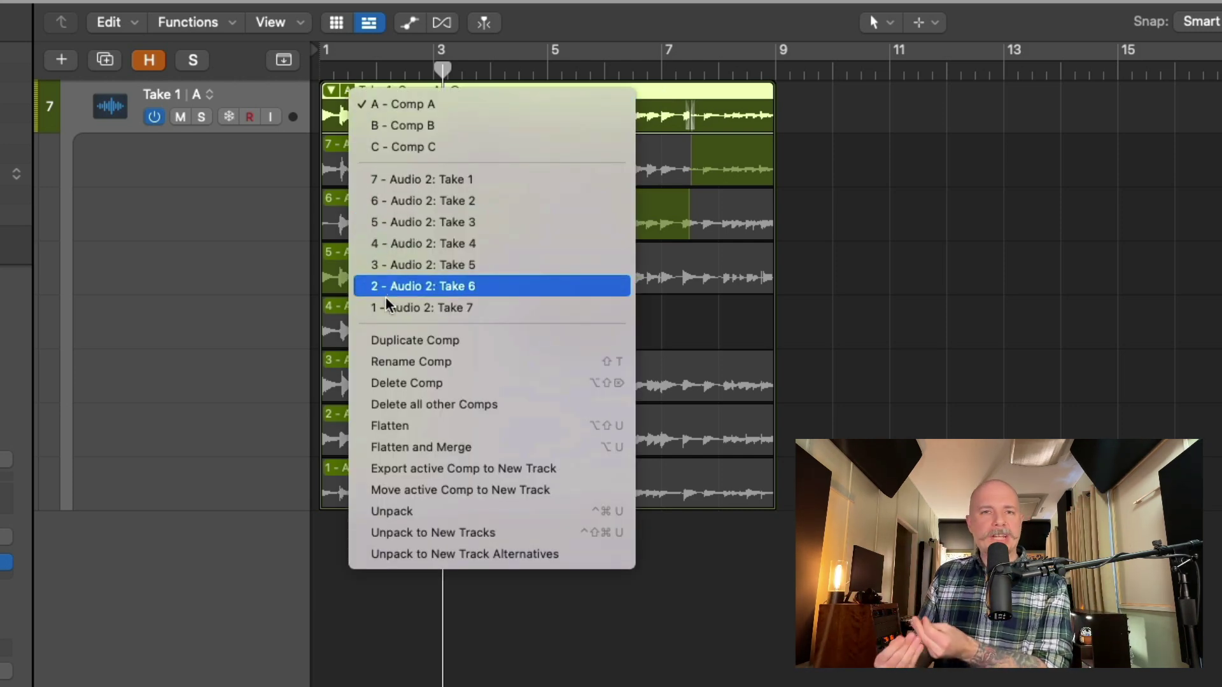
click(389, 307)
click(352, 90)
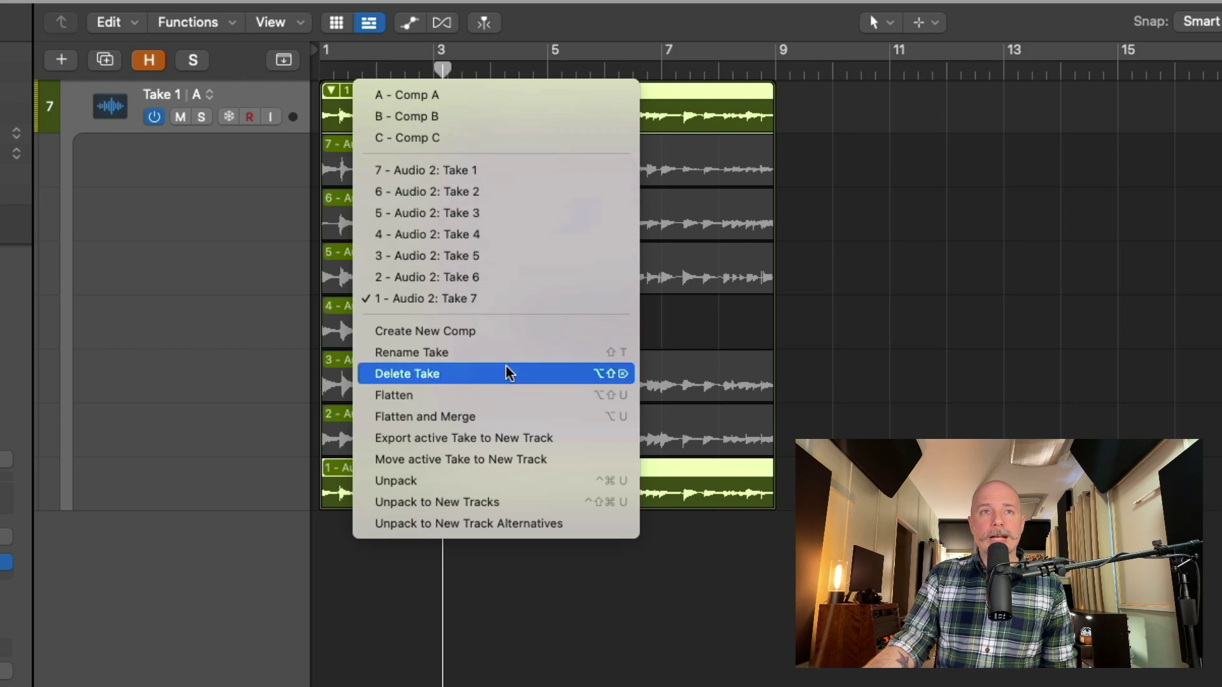
click(514, 437)
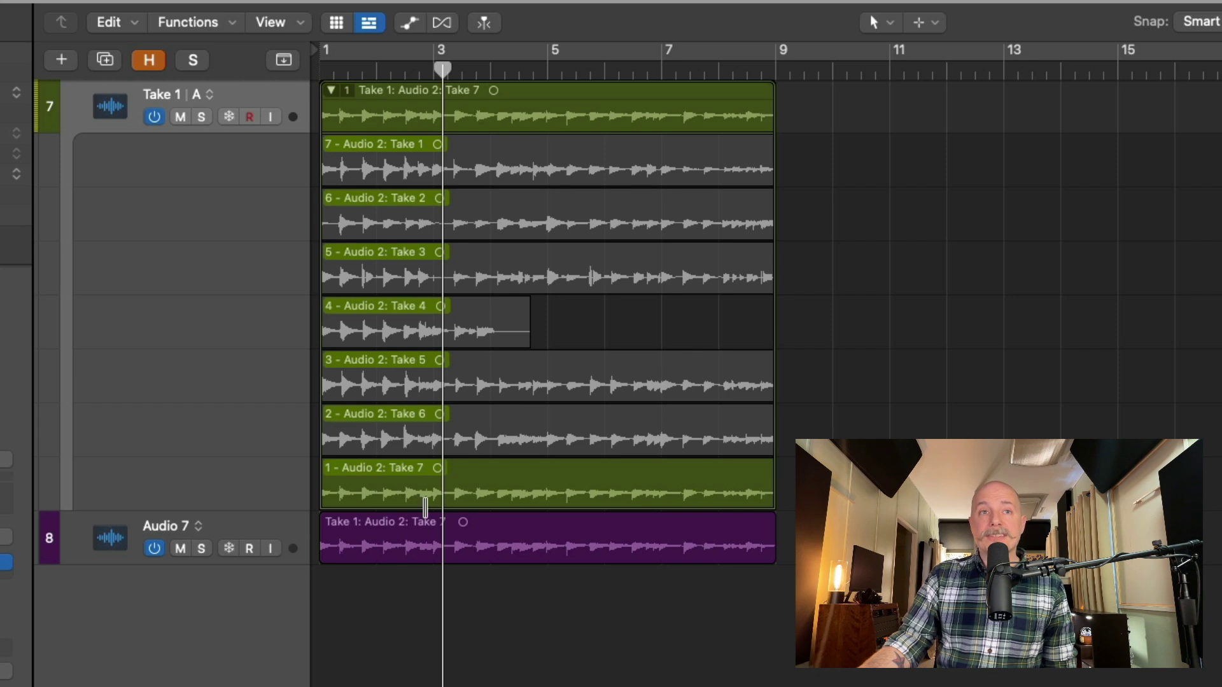
click(285, 514)
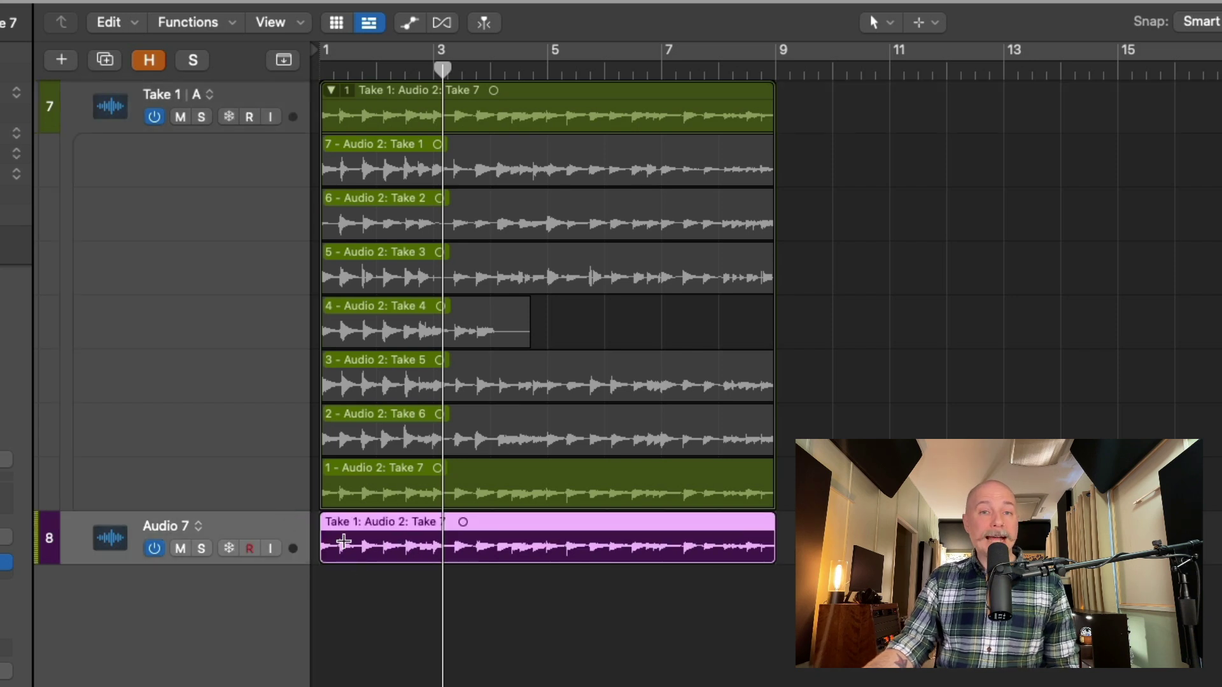
key(super+z)
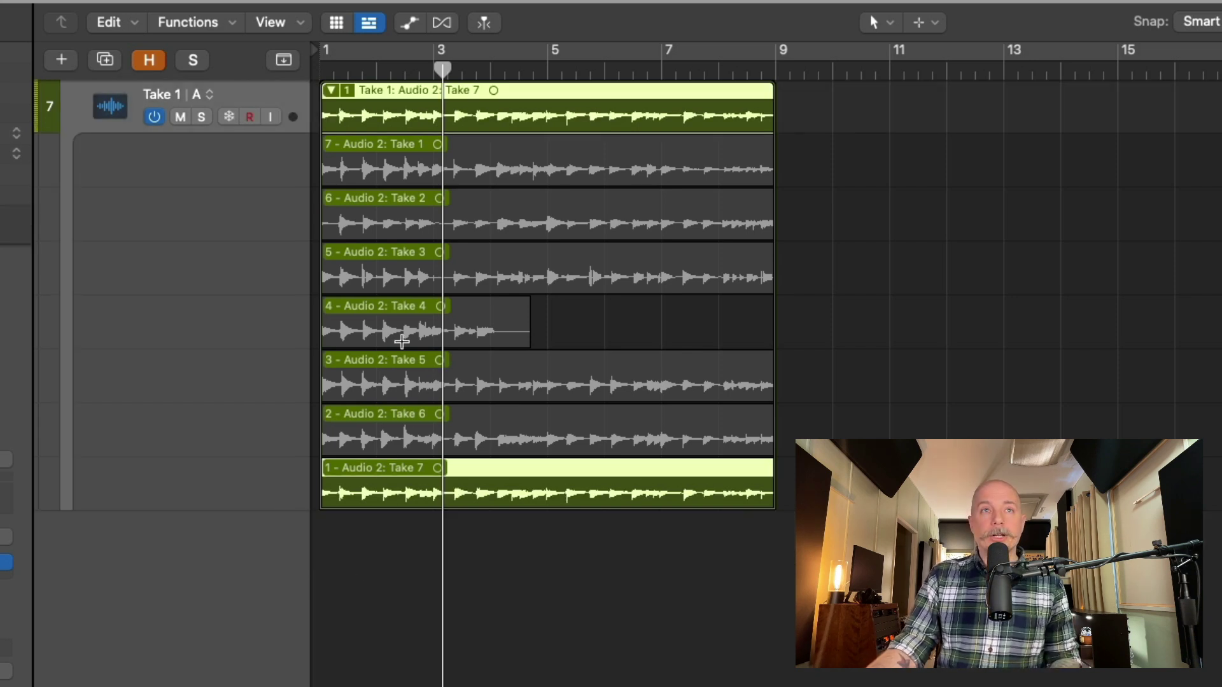
drag(413, 166, 735, 167)
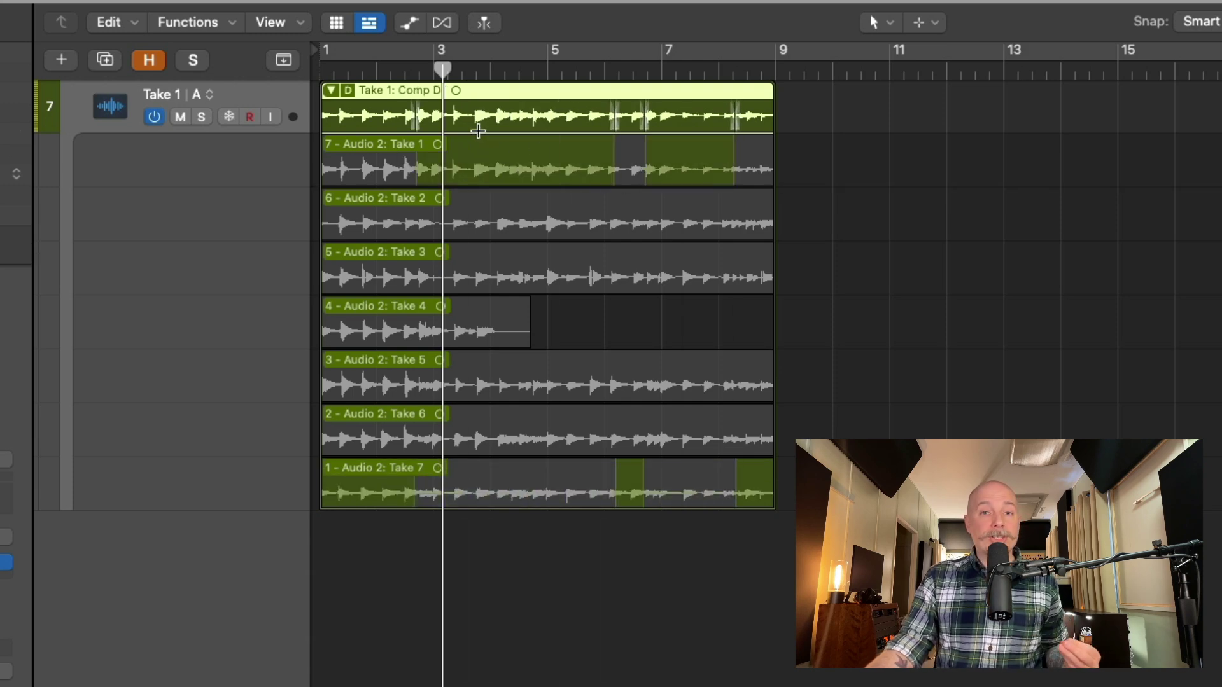
click(348, 91)
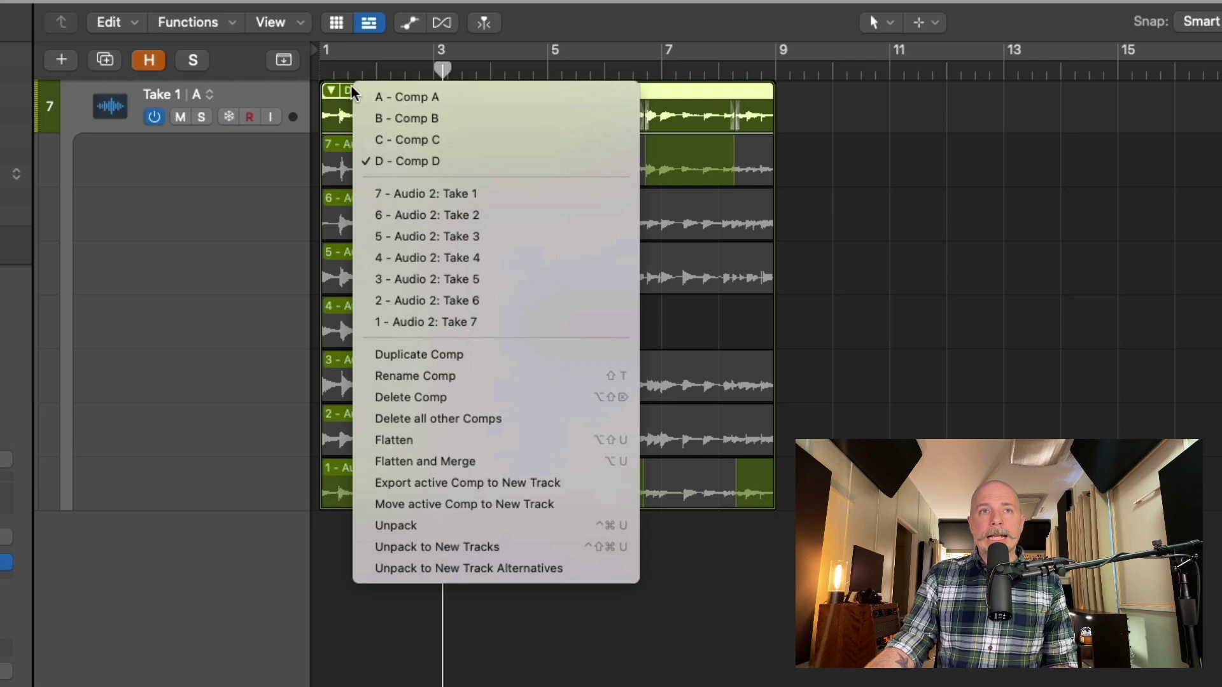
click(486, 482)
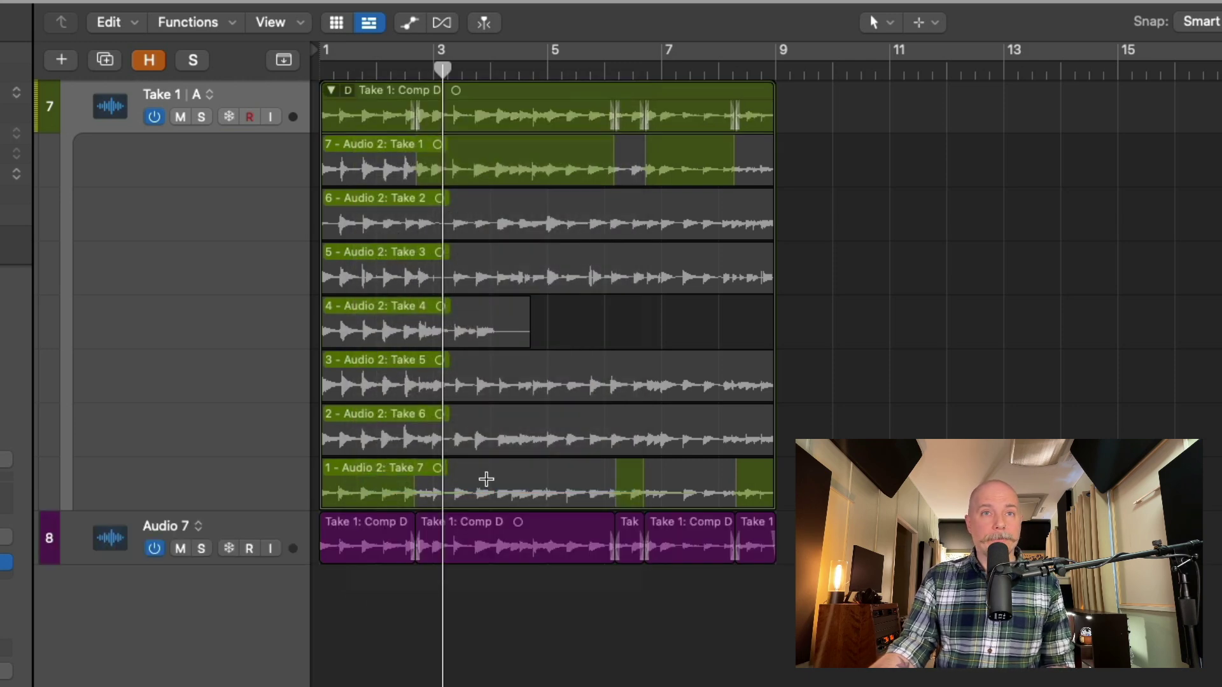
key(super+z)
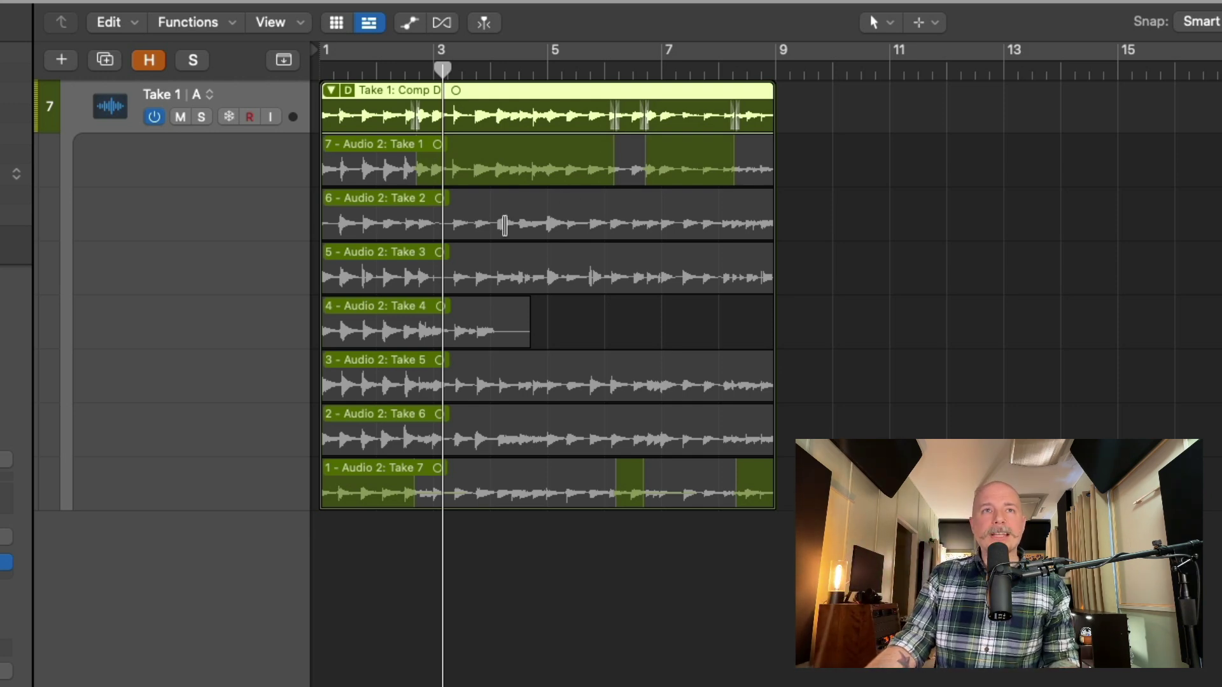
- Swipe Take 2 and Take 3 sections into Comp D, then unpack the folder and undo it
drag(504, 222, 586, 218)
drag(360, 278, 432, 280)
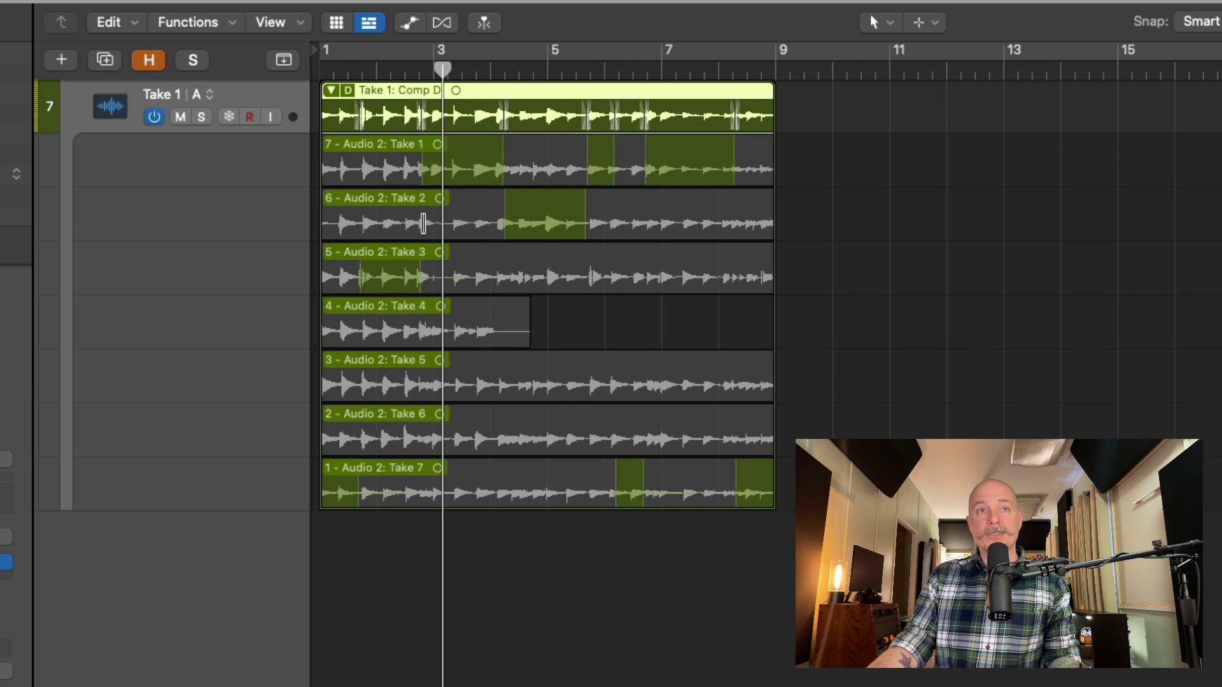
click(349, 91)
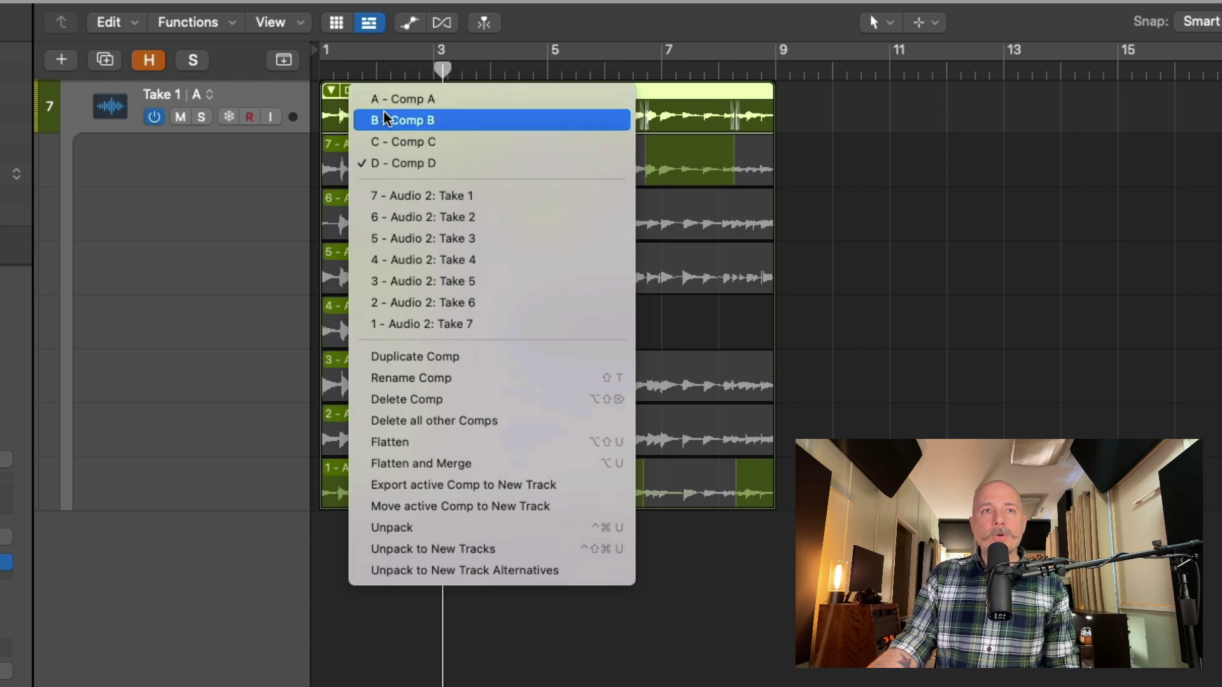
click(452, 526)
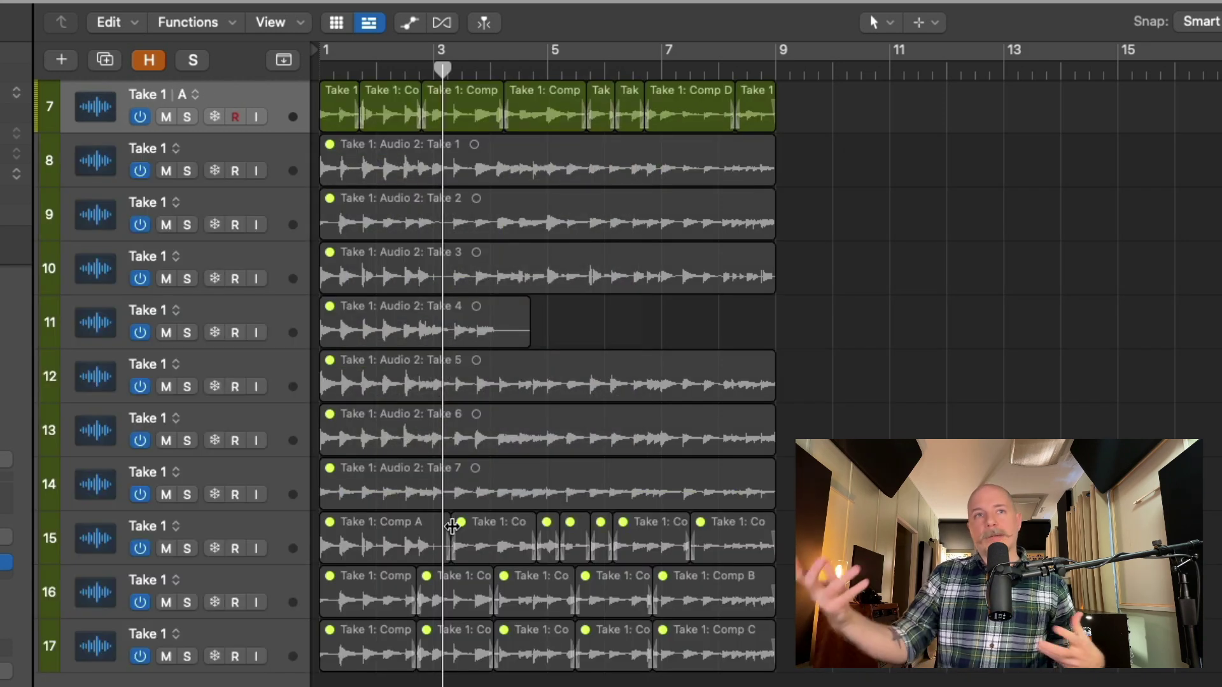
key(super+z)
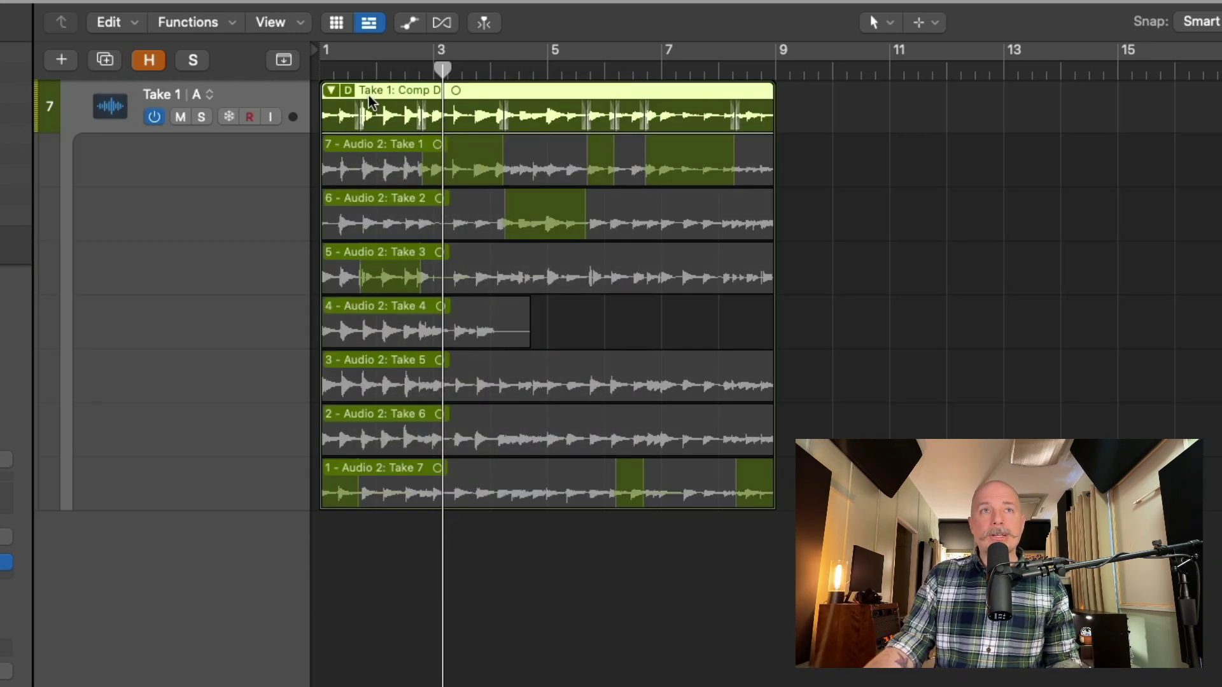
- Unpack the take folder to new tracks, drag comp tracks Audio 16–18 upward, then undo the reorder
click(346, 86)
click(410, 547)
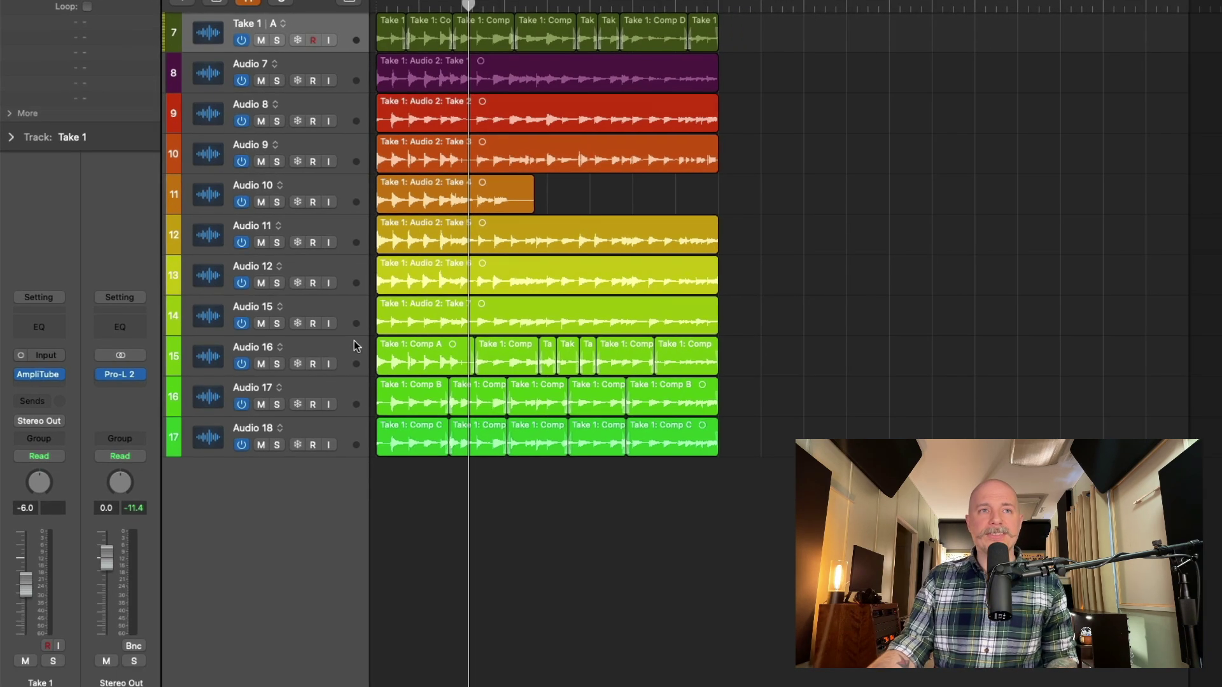
click(380, 402)
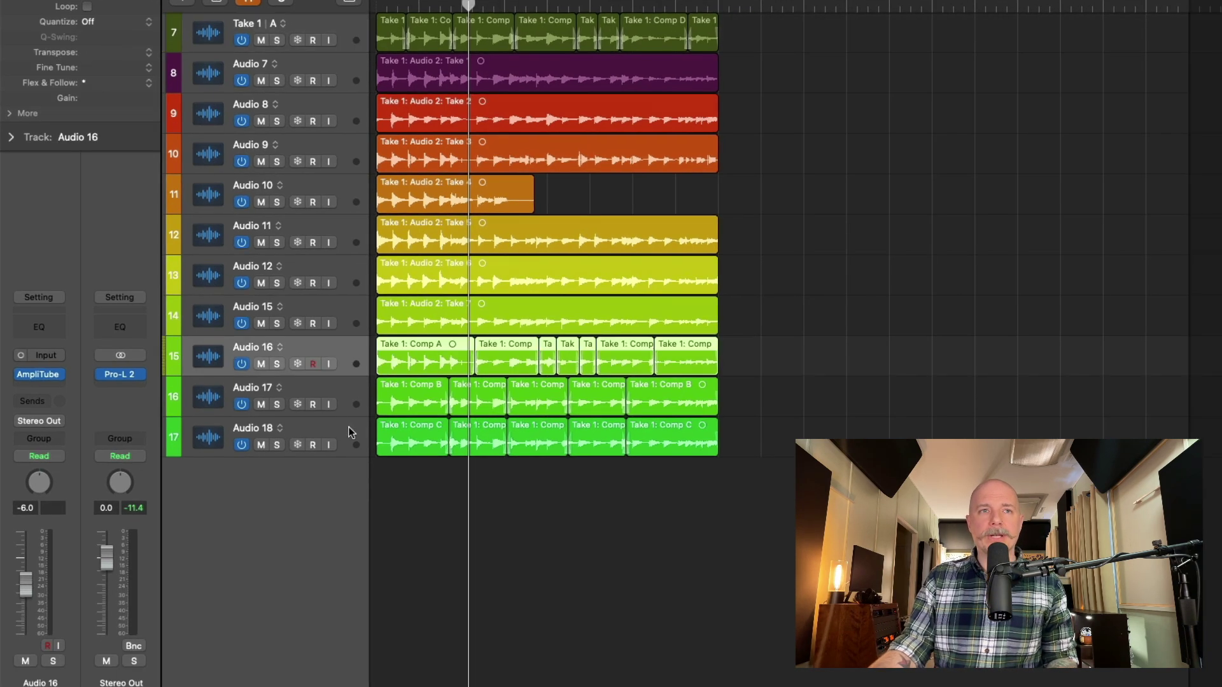
drag(350, 354, 316, 112)
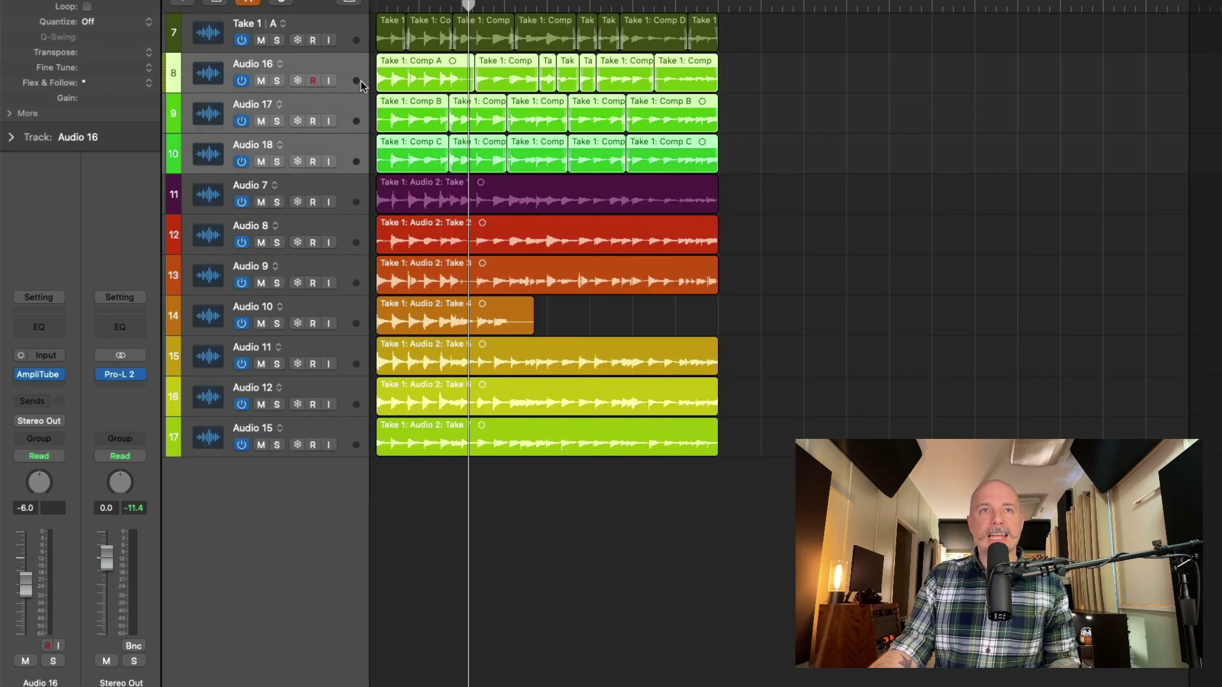
click(350, 188)
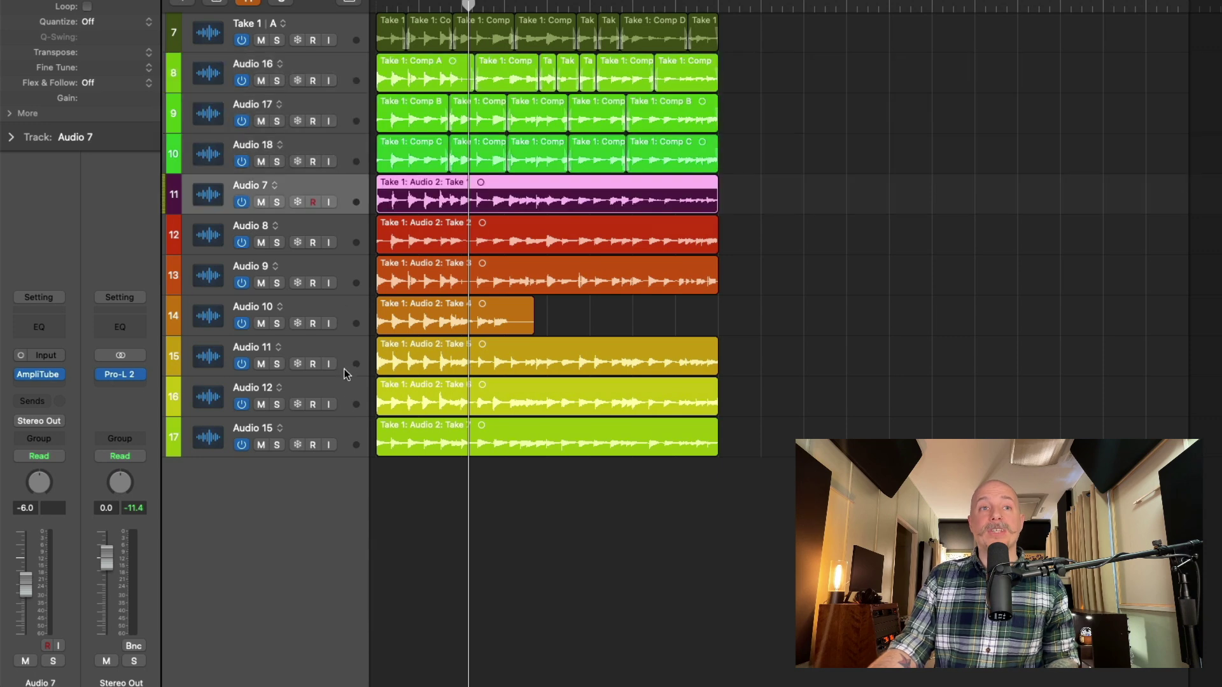
shift+click(344, 444)
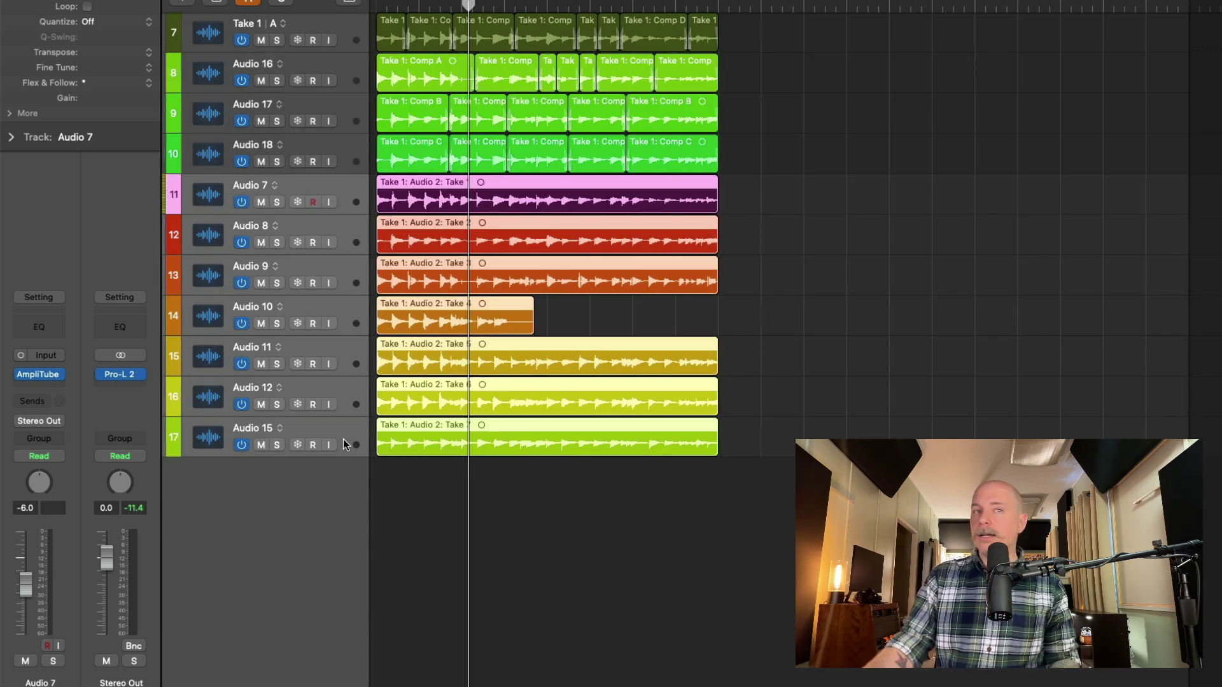
key(super+z)
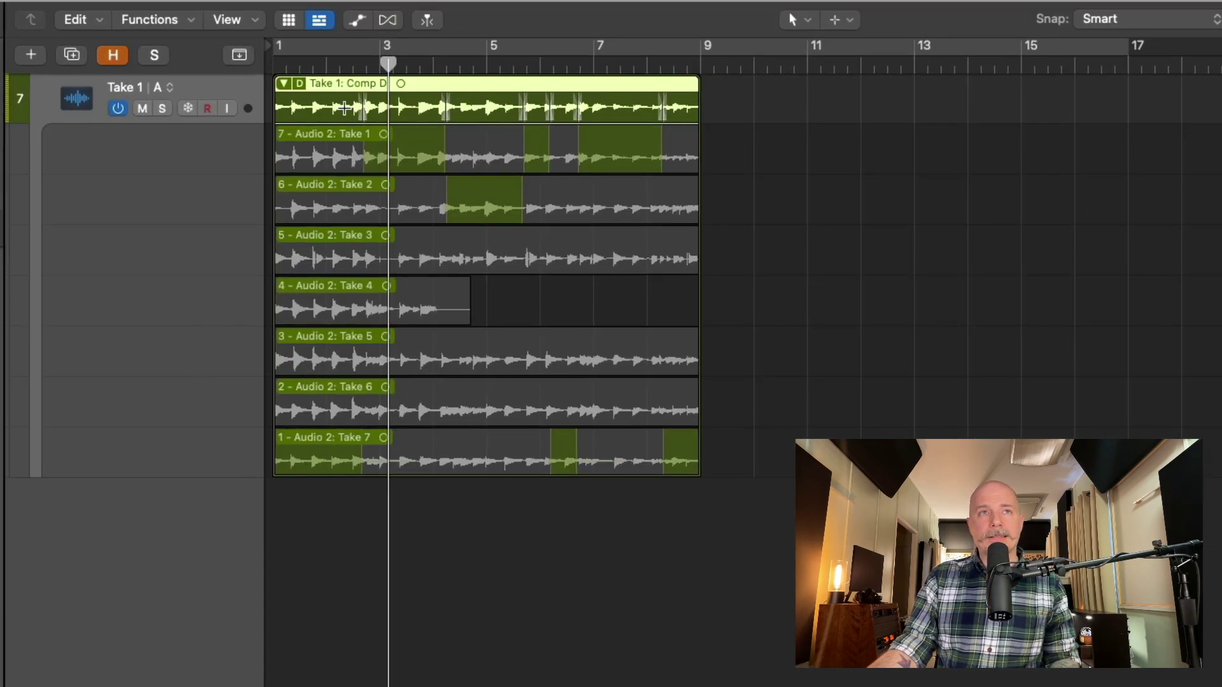
- Unpack the Take 1 folder into track alternatives and show inactive alternatives K through A
click(300, 82)
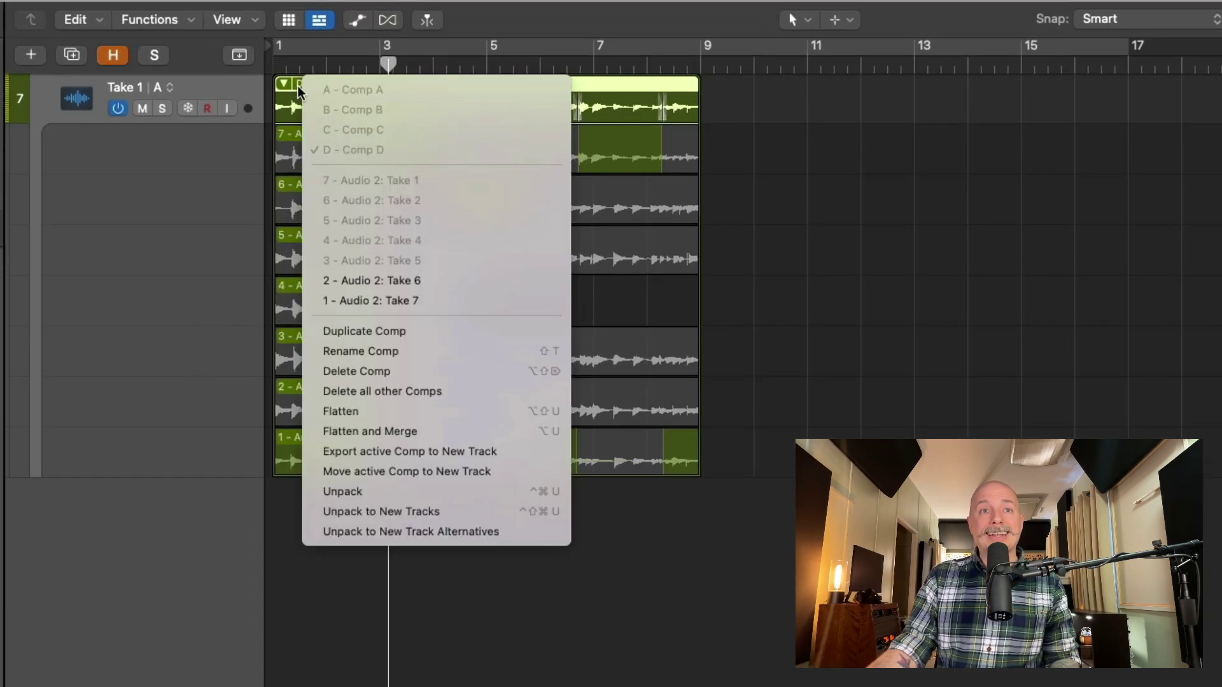
click(358, 537)
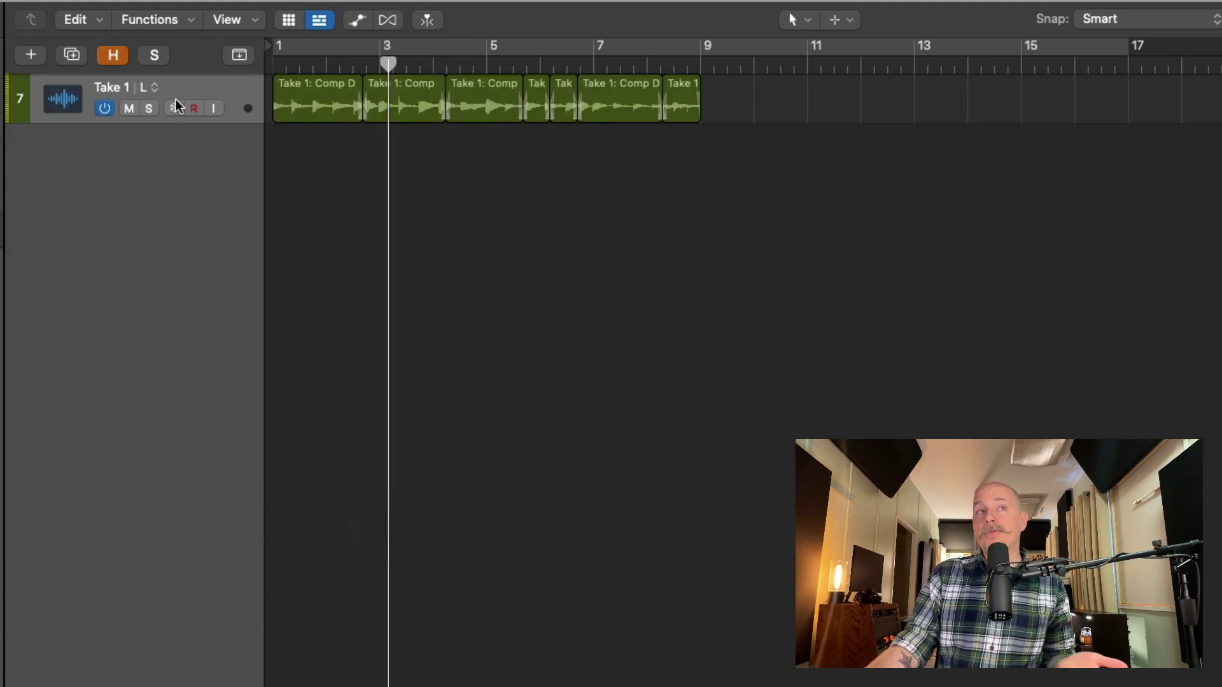
click(158, 86)
click(238, 450)
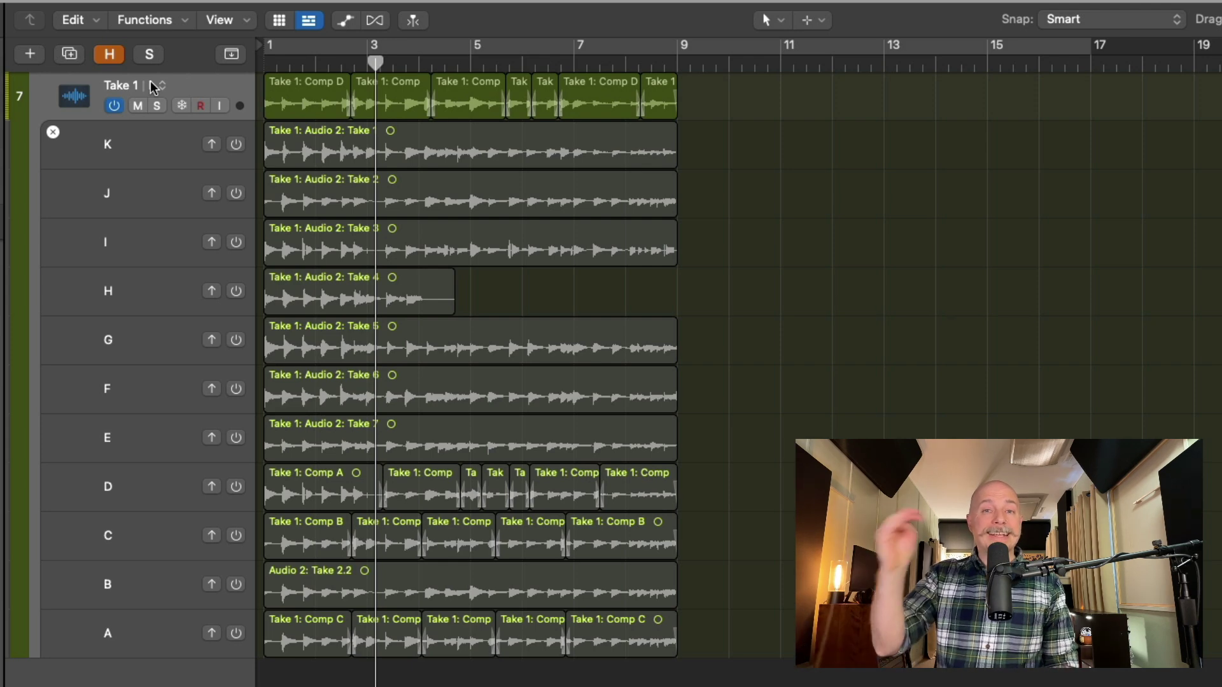
- Check the alternatives list, then open Configure Track Header with Option-T to see Track Alternatives enabled
click(155, 86)
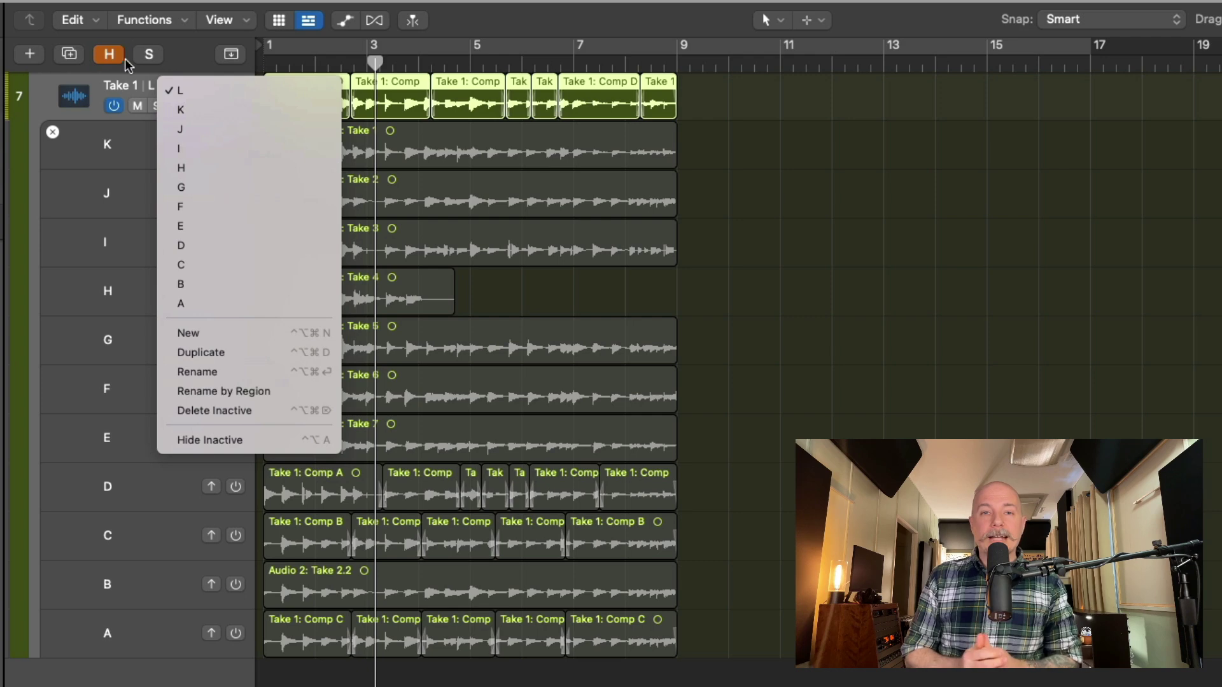
click(80, 99)
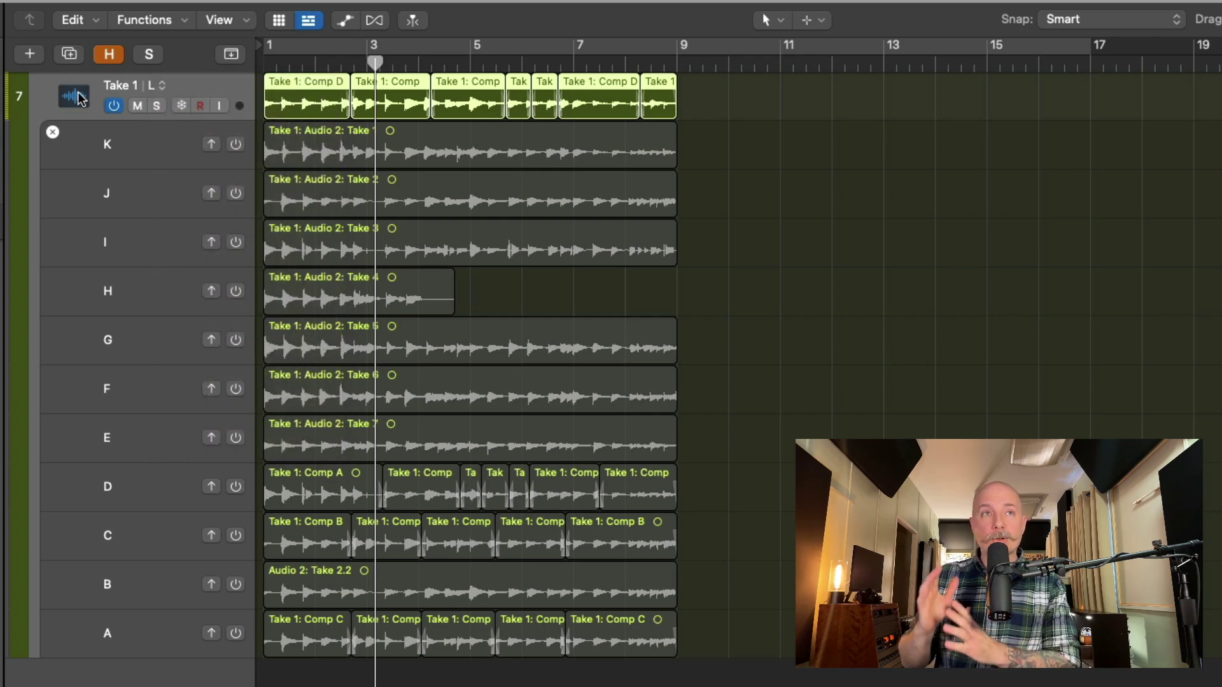
key(alt+t)
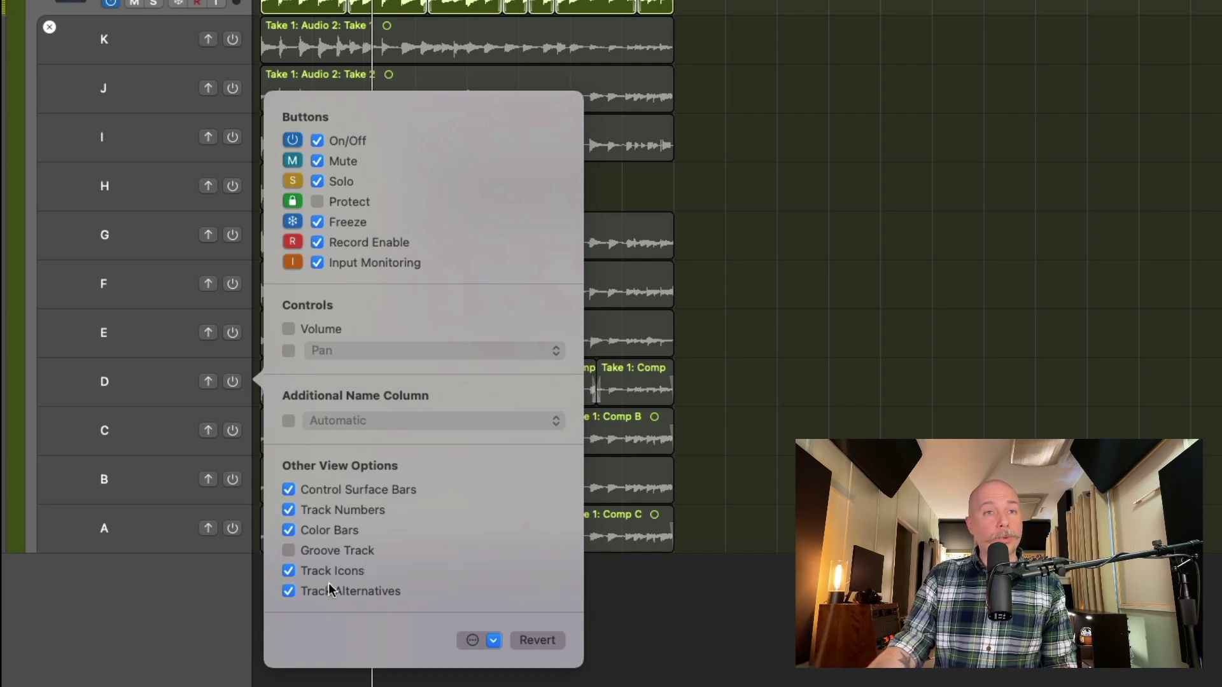
- Close the track header options and hide inactive alternatives, leaving only alternative L visible
click(676, 625)
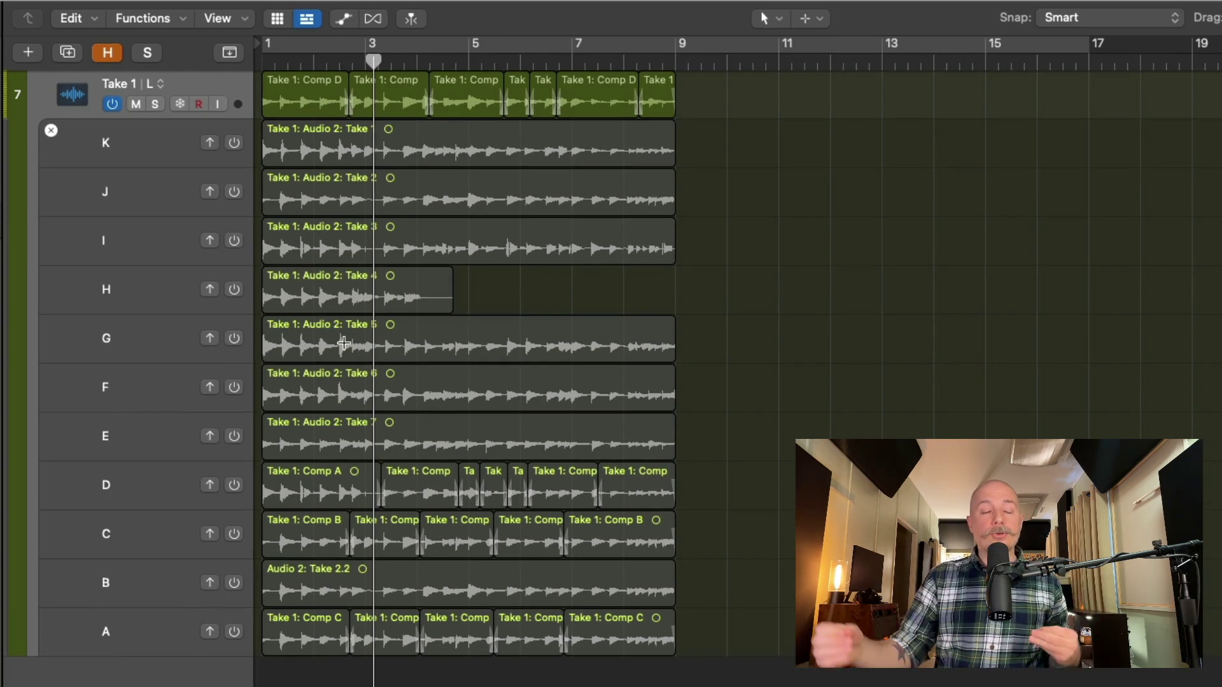
click(162, 82)
click(239, 441)
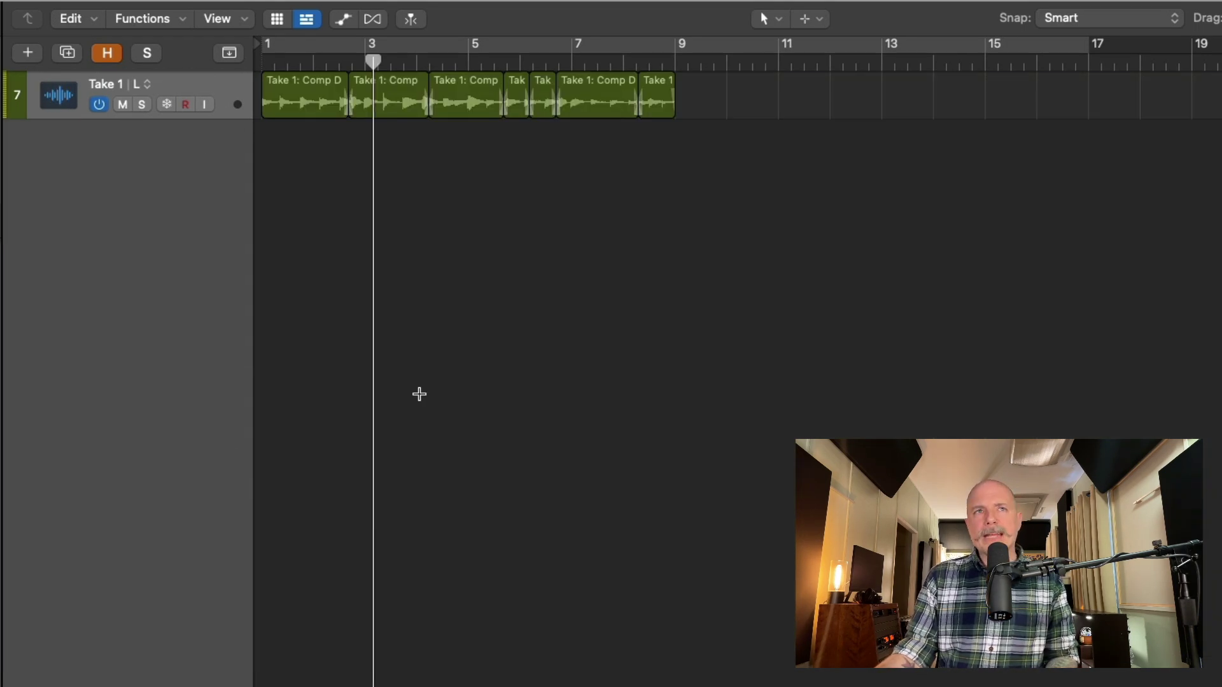
- Restore the seven-take folder and move the active comp onto its own new track
key(ctrl+f)
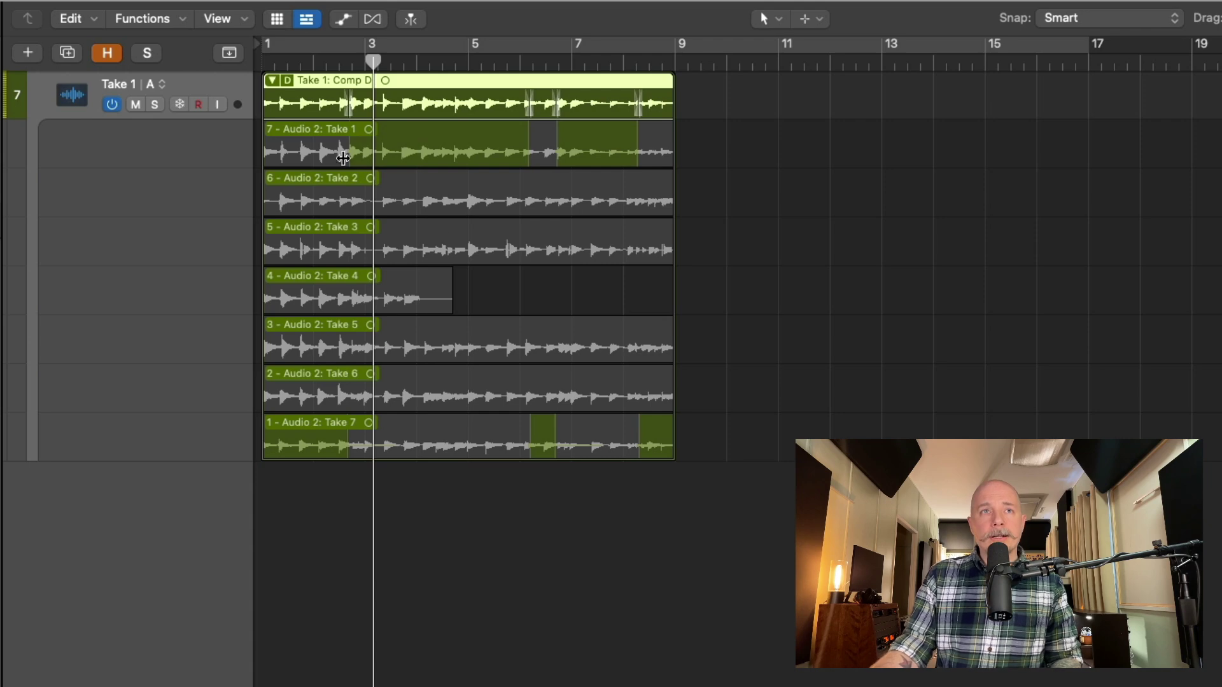
click(288, 80)
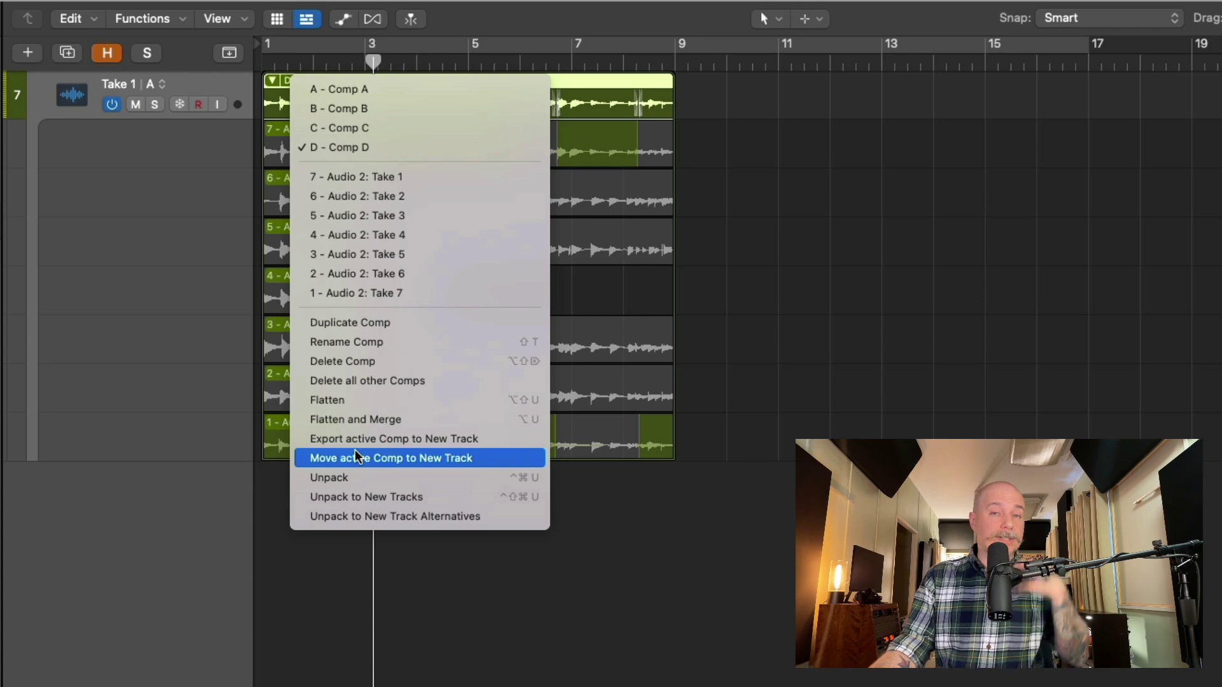
click(429, 509)
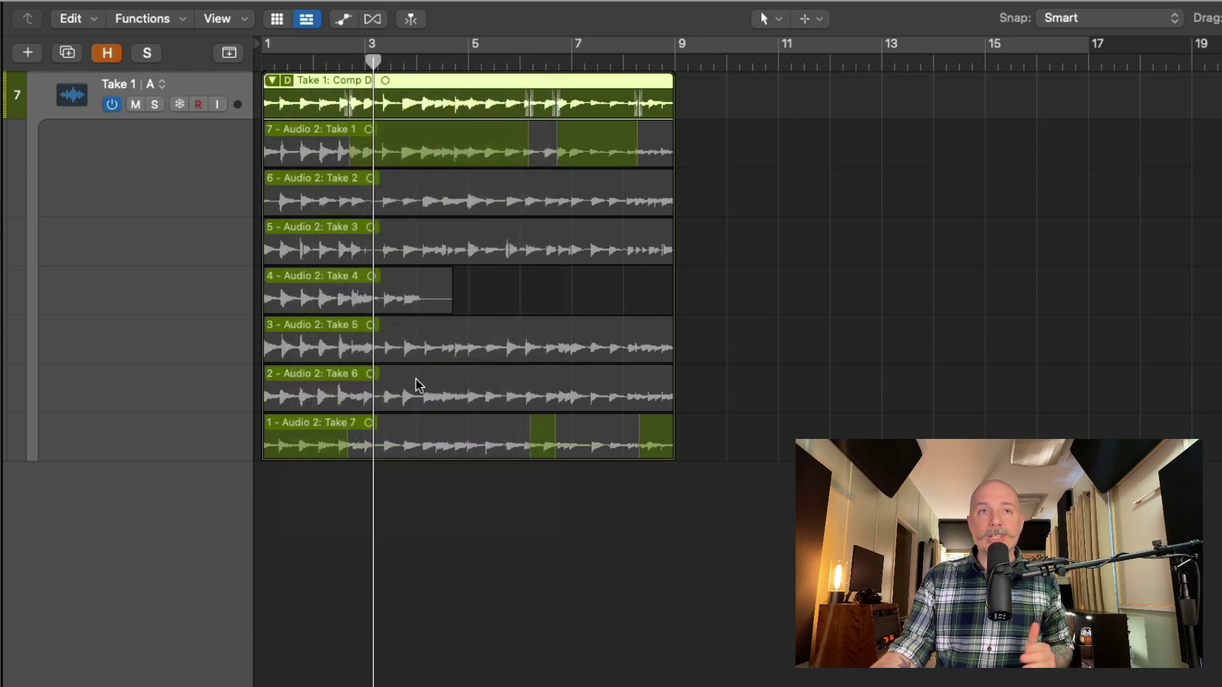
click(282, 81)
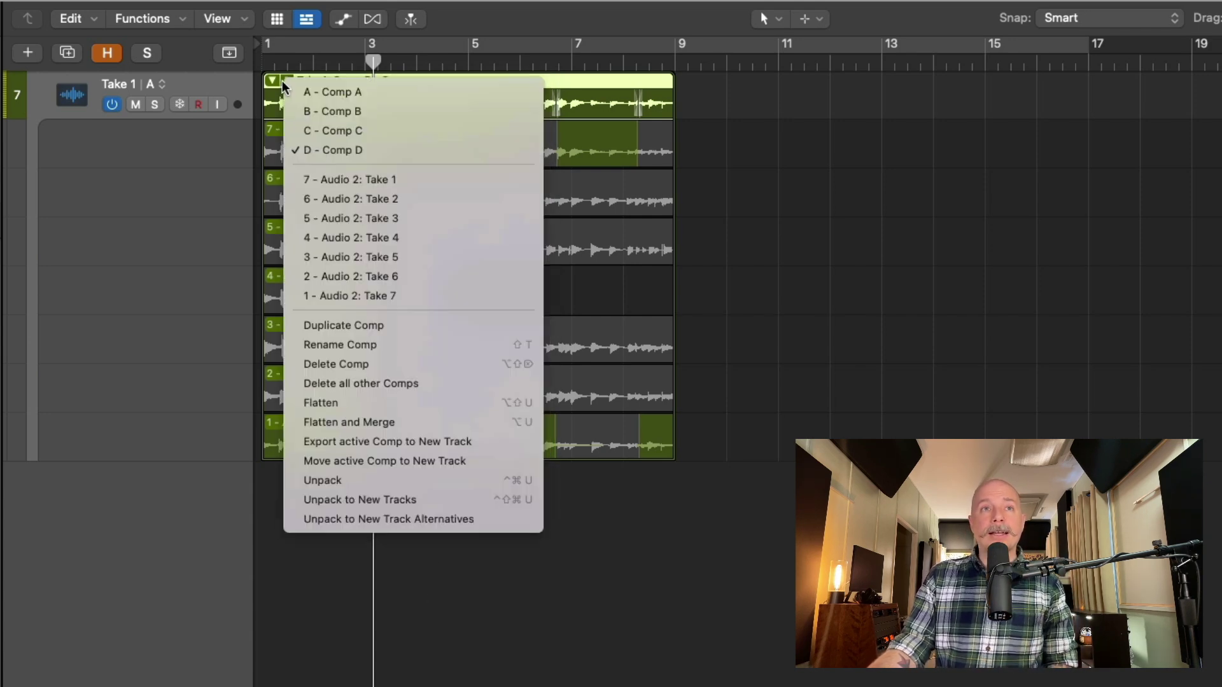
click(333, 461)
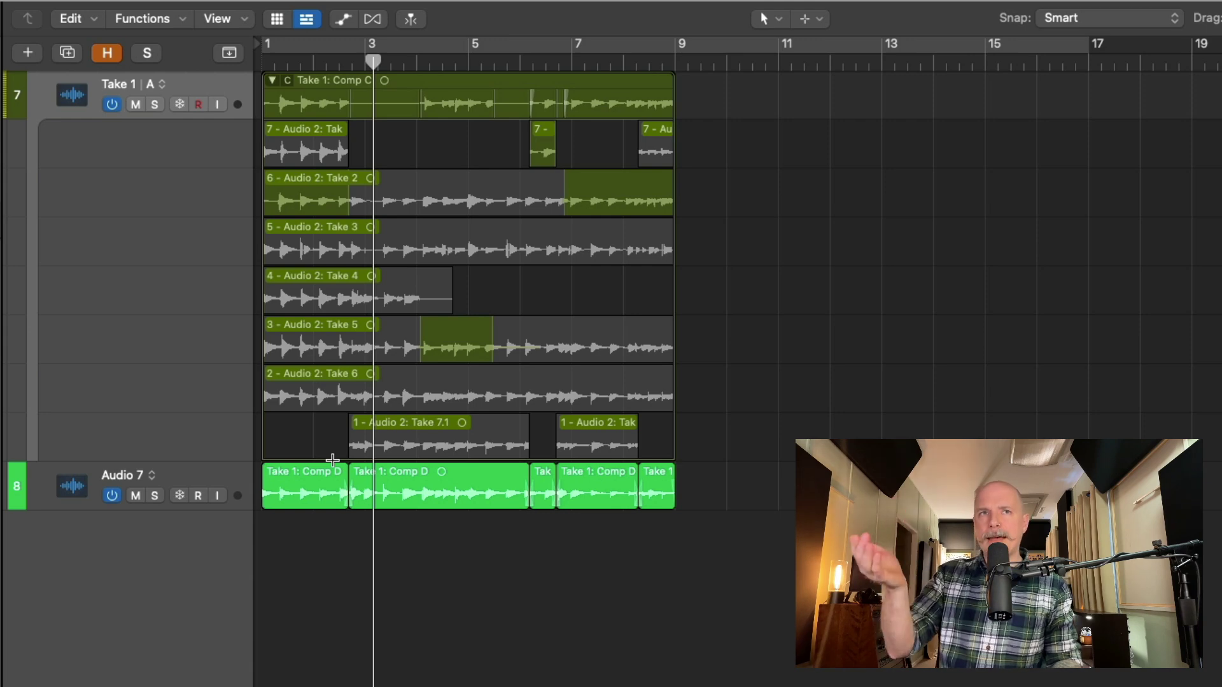
key(super+z)
key(super+shift+z)
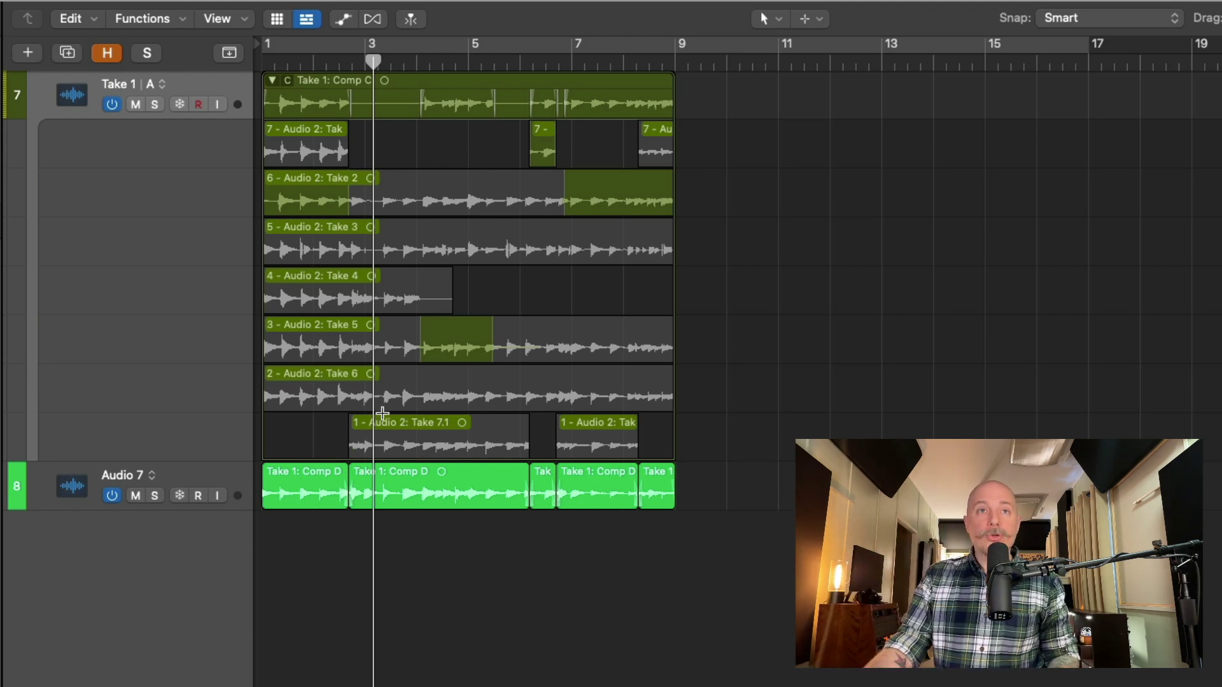
- Undo the comp move and swipe a section of Take 7 around bars 3–6 into Comp D
key(super+z)
drag(347, 446, 546, 442)
click(309, 432)
- Comp the remaining sections of Take 7 into the folder's Comp D
click(401, 447)
click(563, 446)
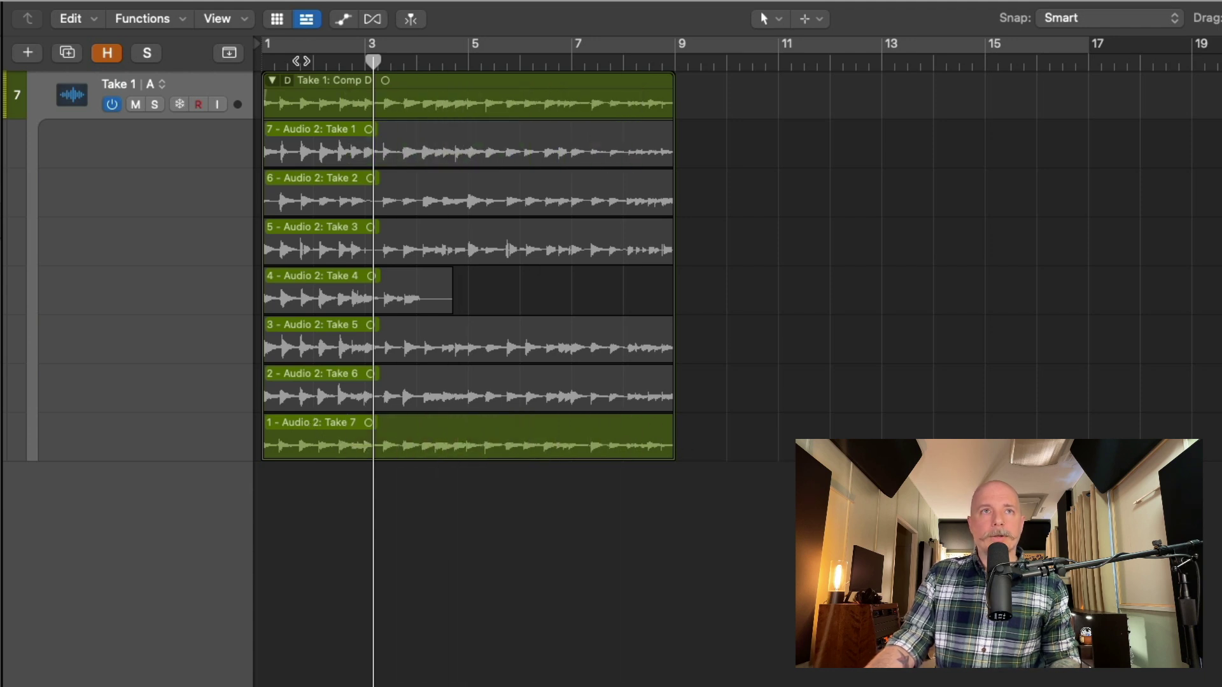
click(289, 76)
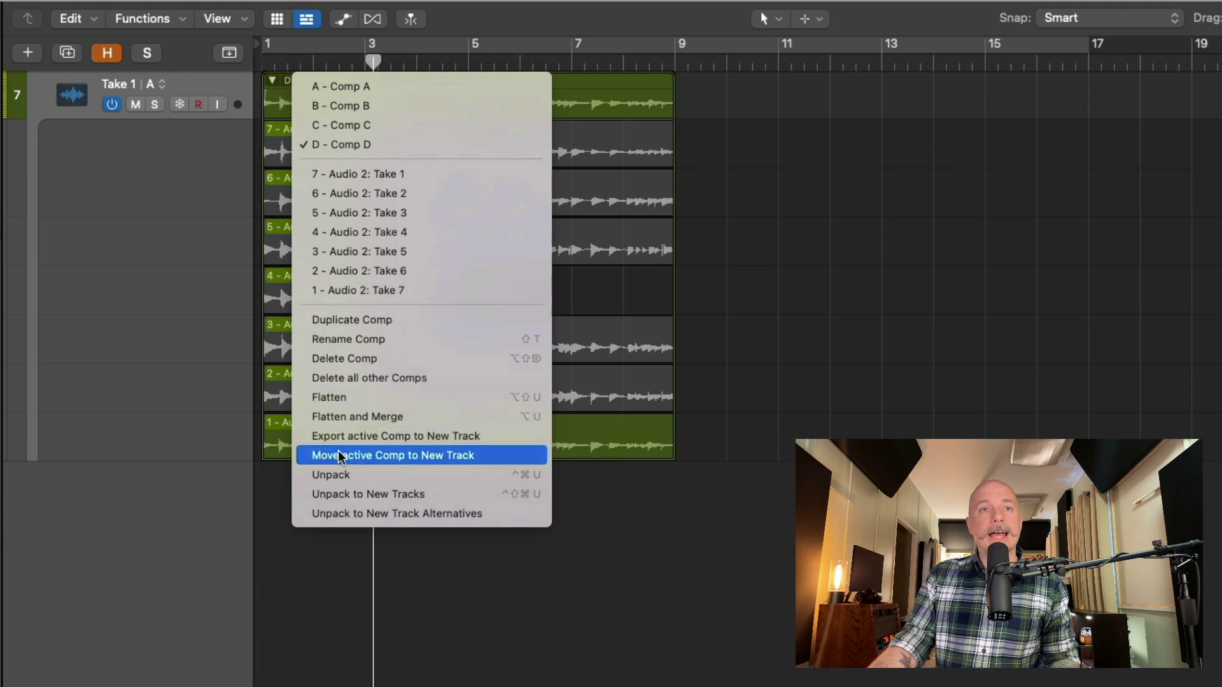
click(308, 589)
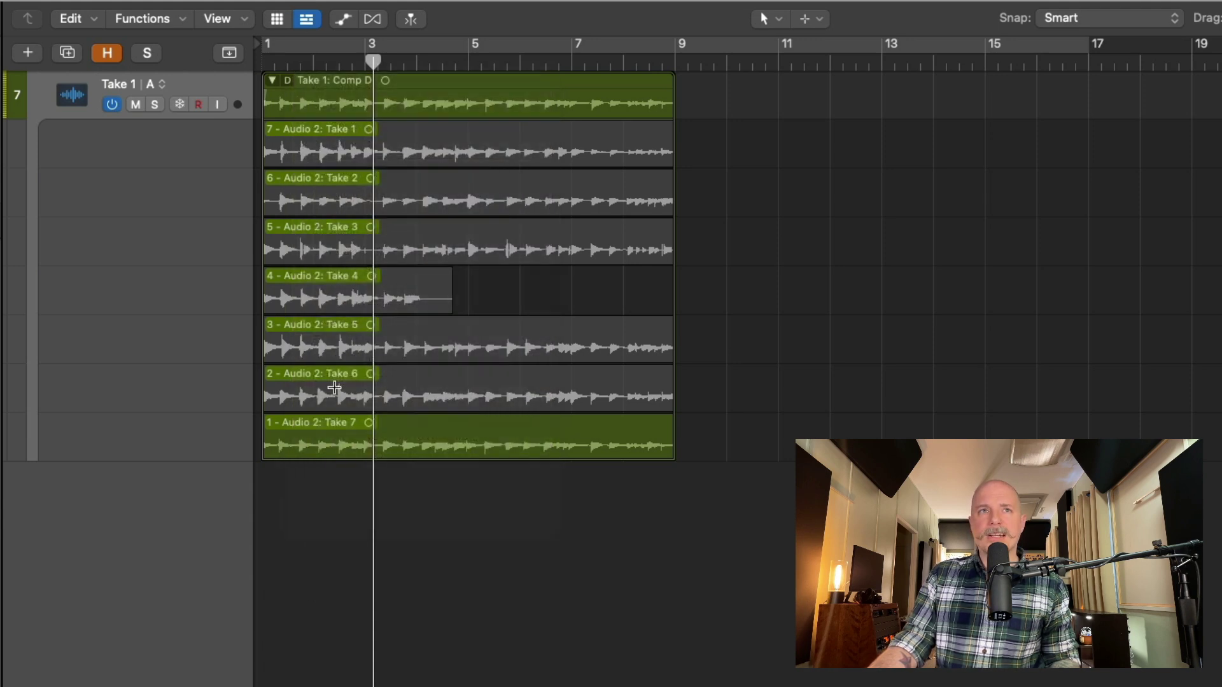
- Make Take 1 the active take and move it onto its own new track
click(288, 80)
click(305, 179)
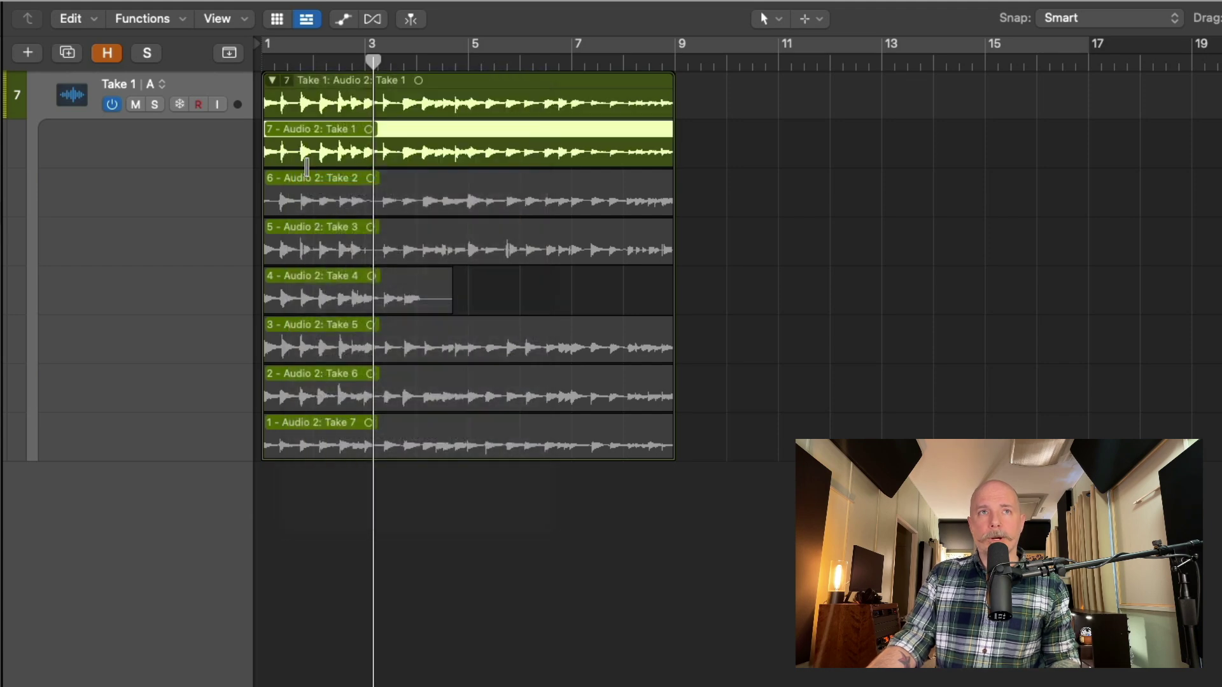
click(290, 81)
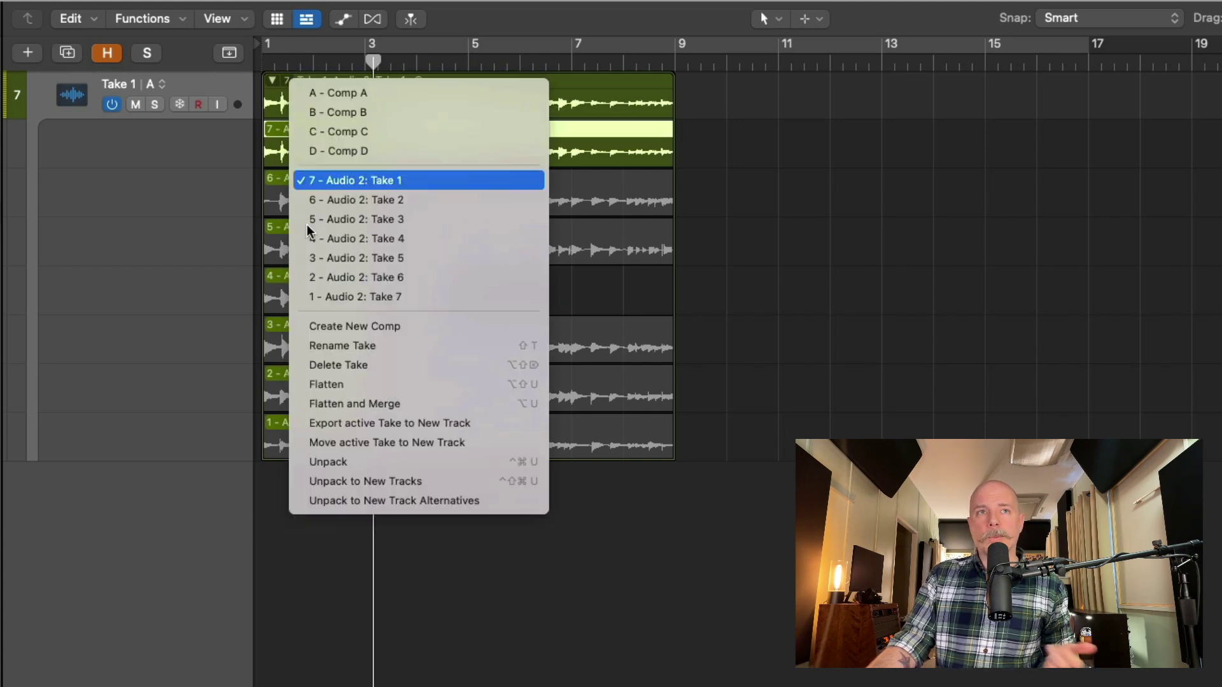
click(332, 442)
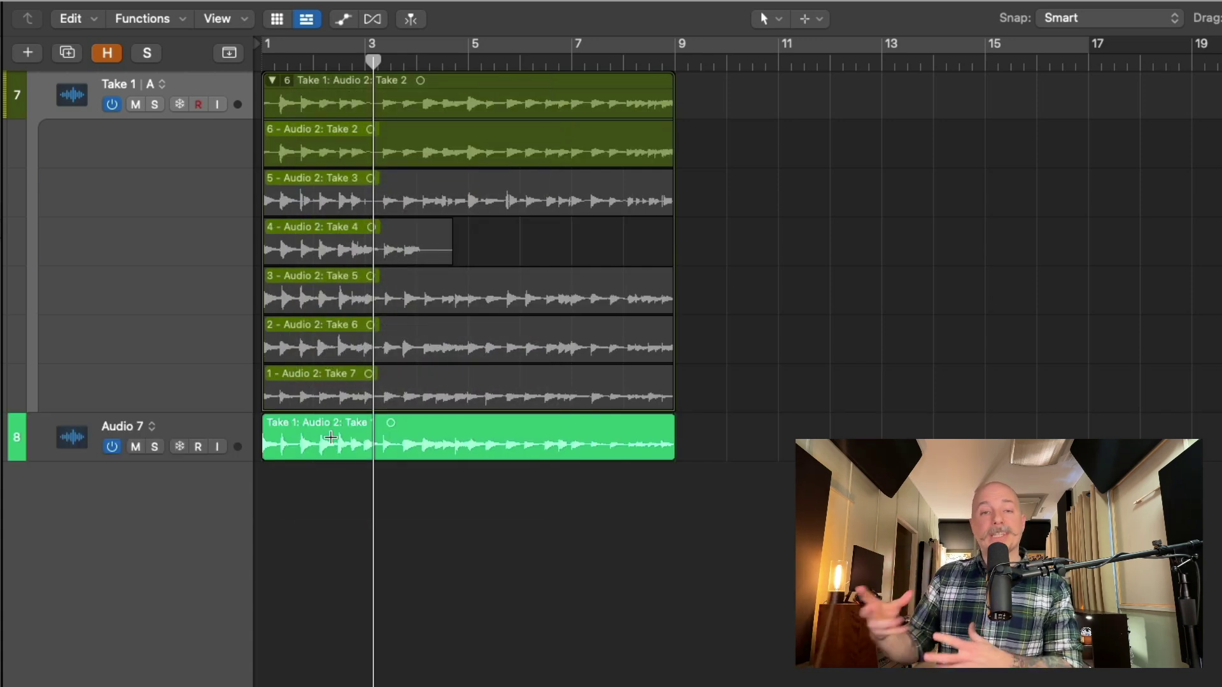
- Undo the take move, comp a section of Take 7 into new Comp E, and flatten the folder
key(super+z)
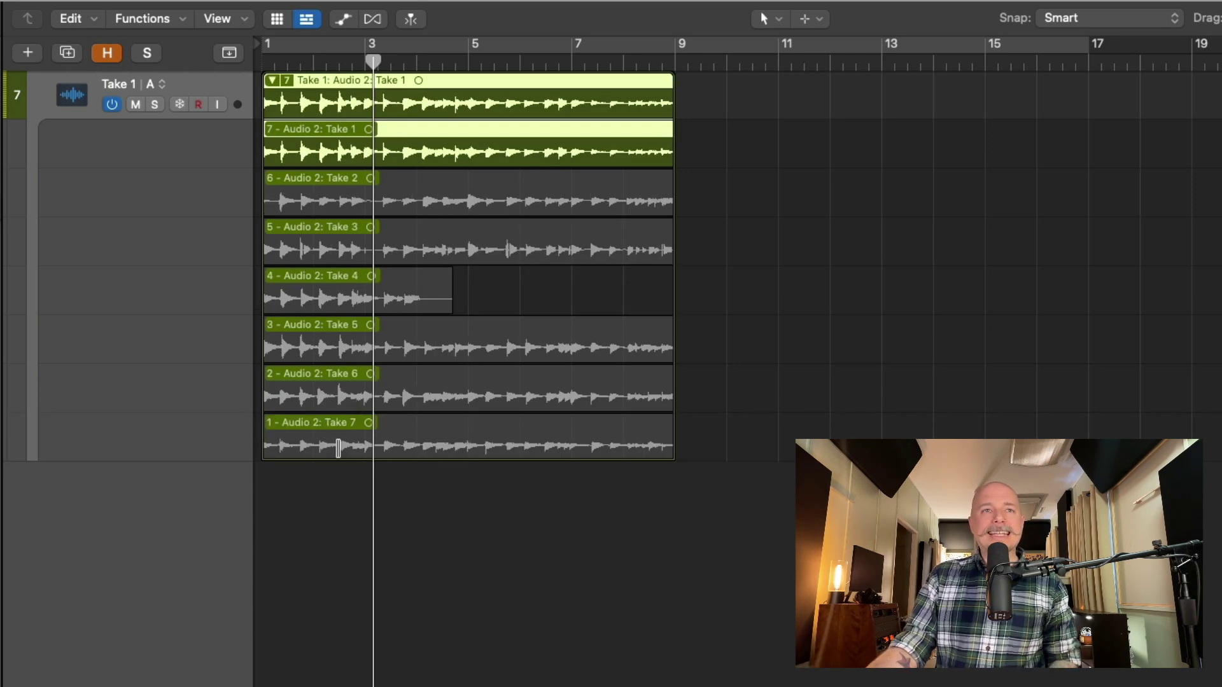
drag(338, 444, 580, 444)
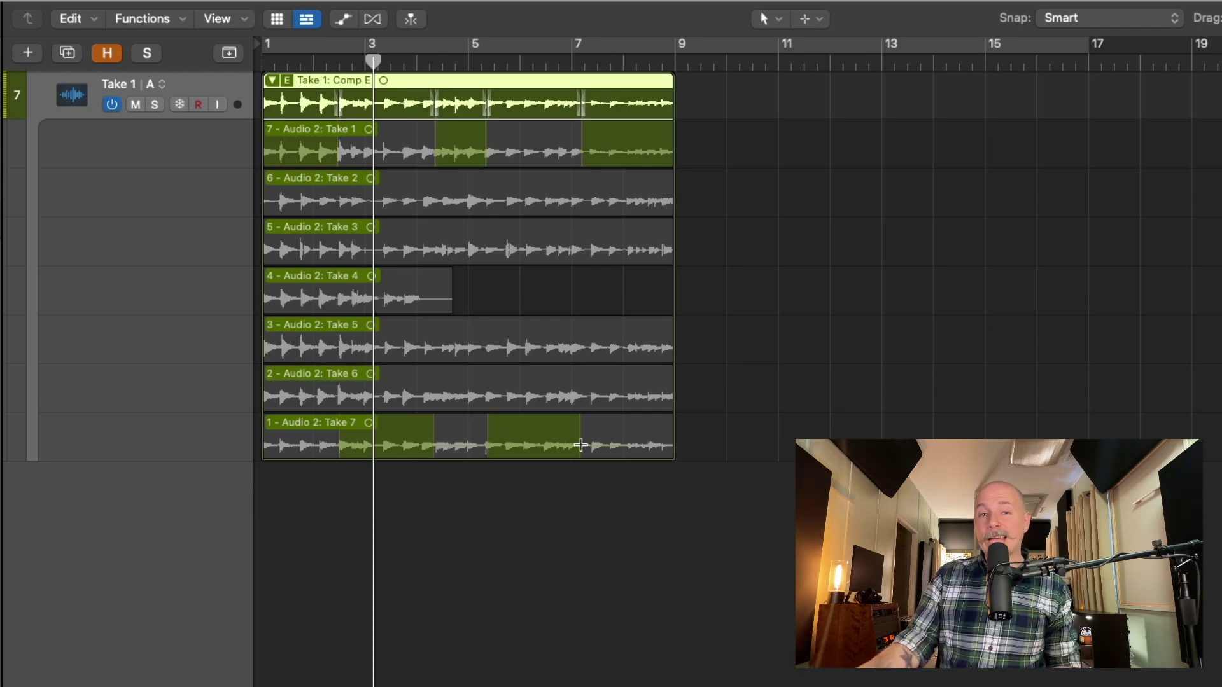
click(284, 81)
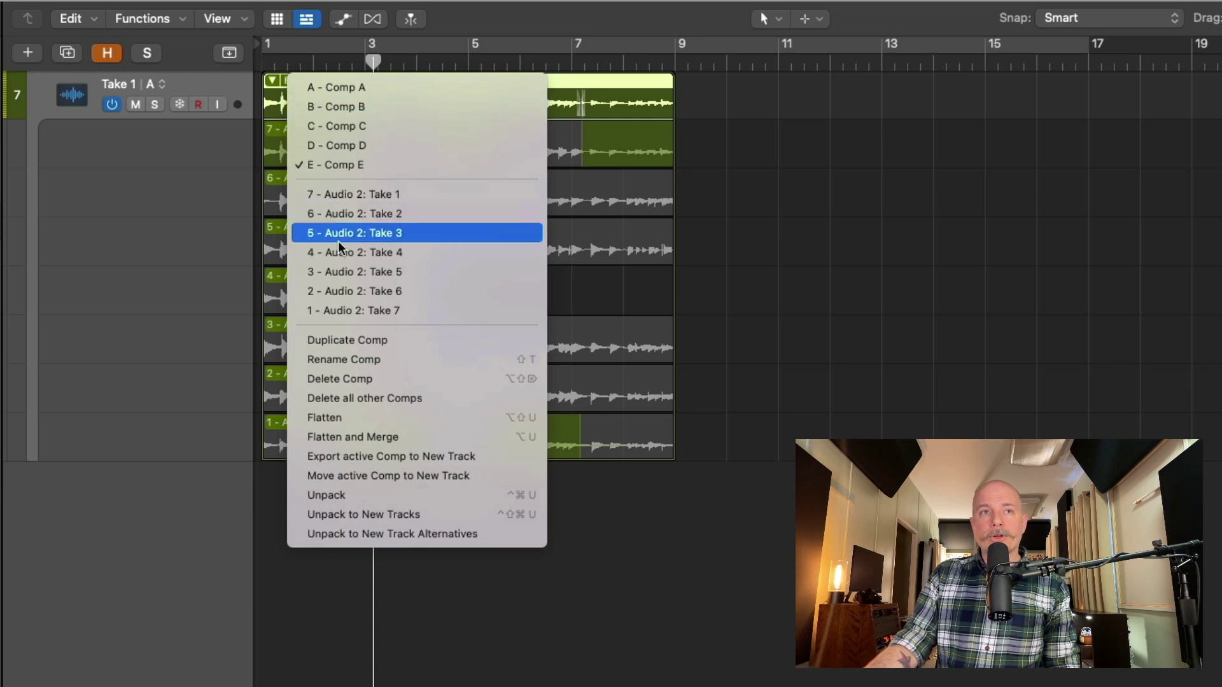
click(339, 413)
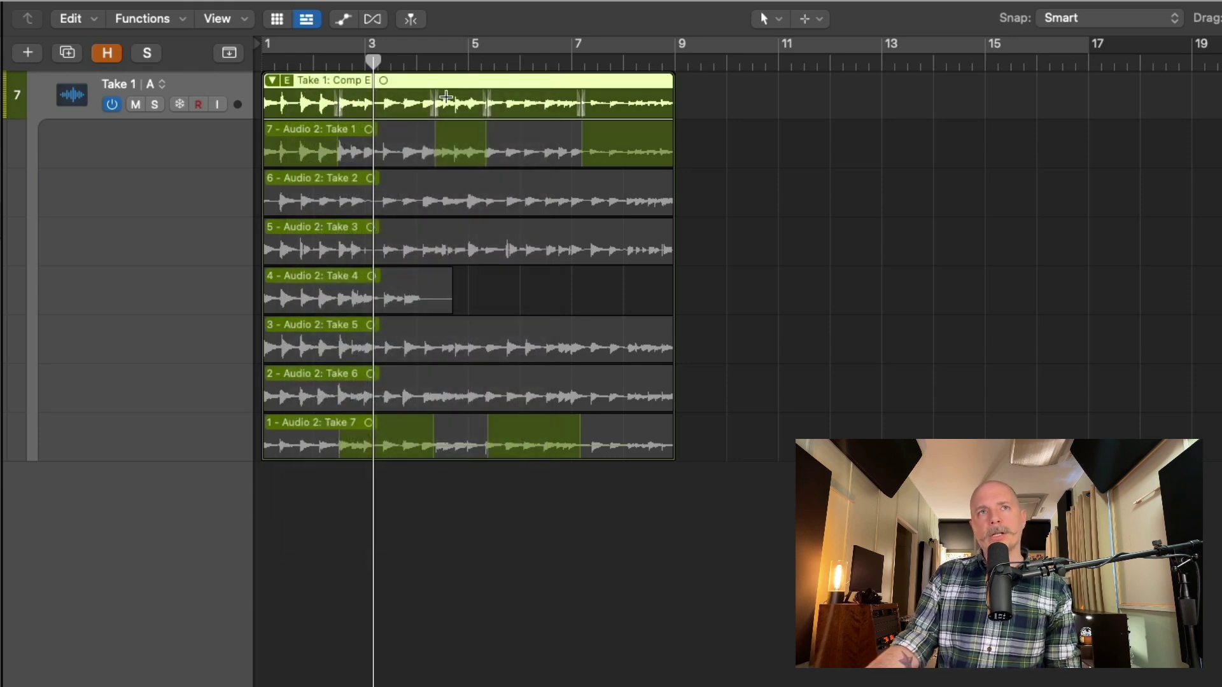
click(300, 81)
click(347, 411)
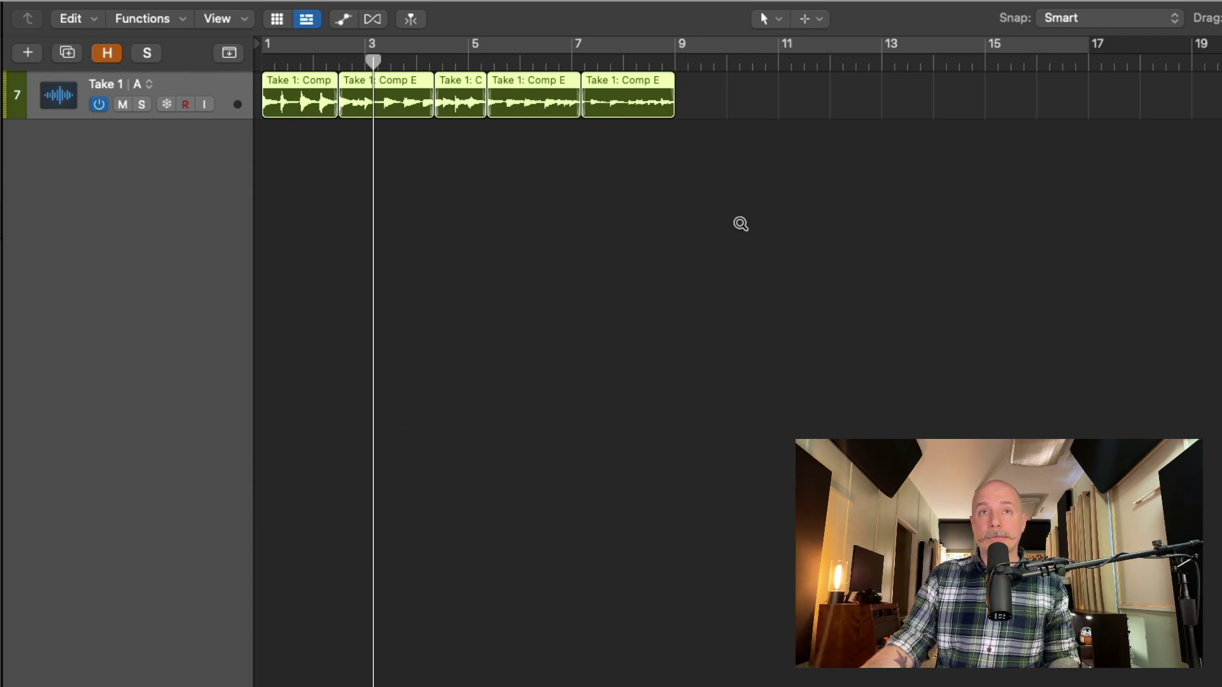
- Copy the Comp E regions below, move the last one to a new track, and undo a lengthening
drag(732, 216, 258, 73)
click(942, 176)
drag(655, 89, 651, 231)
click(642, 87)
drag(642, 86, 339, 153)
drag(671, 155, 1173, 142)
key(super+z)
key(super+z)
key(super+z)
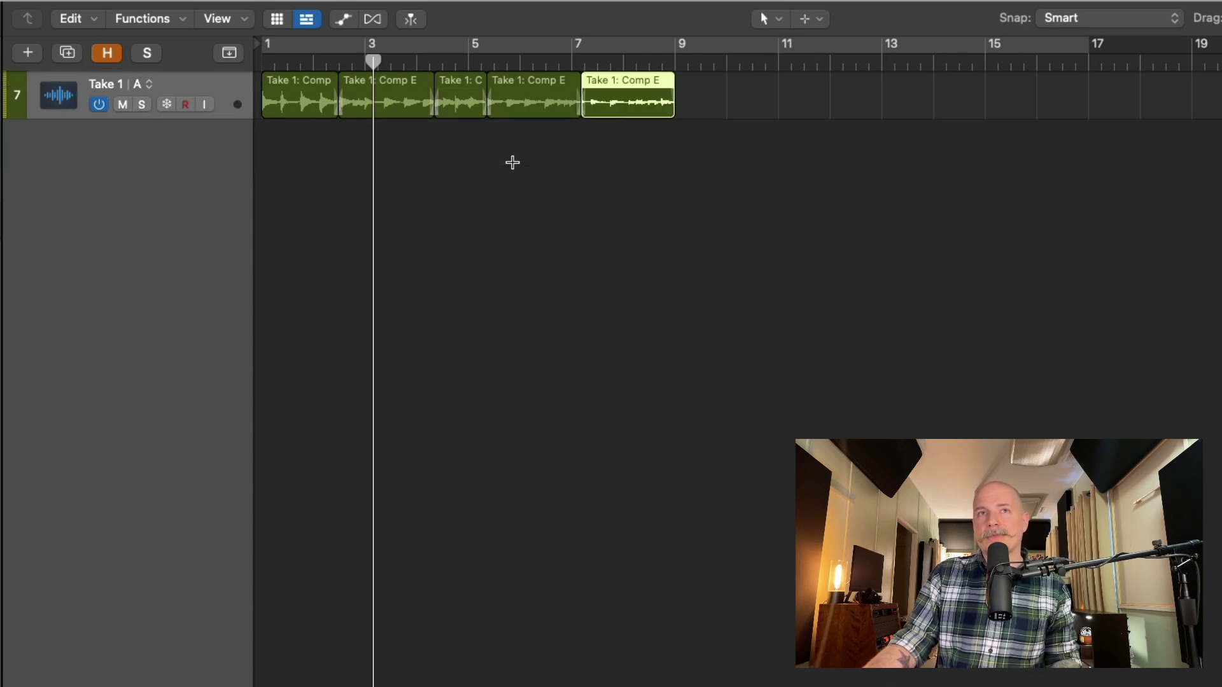
- Restore the Comp E folder, flatten and merge it into one region, then undo back to the folder
double_click(318, 103)
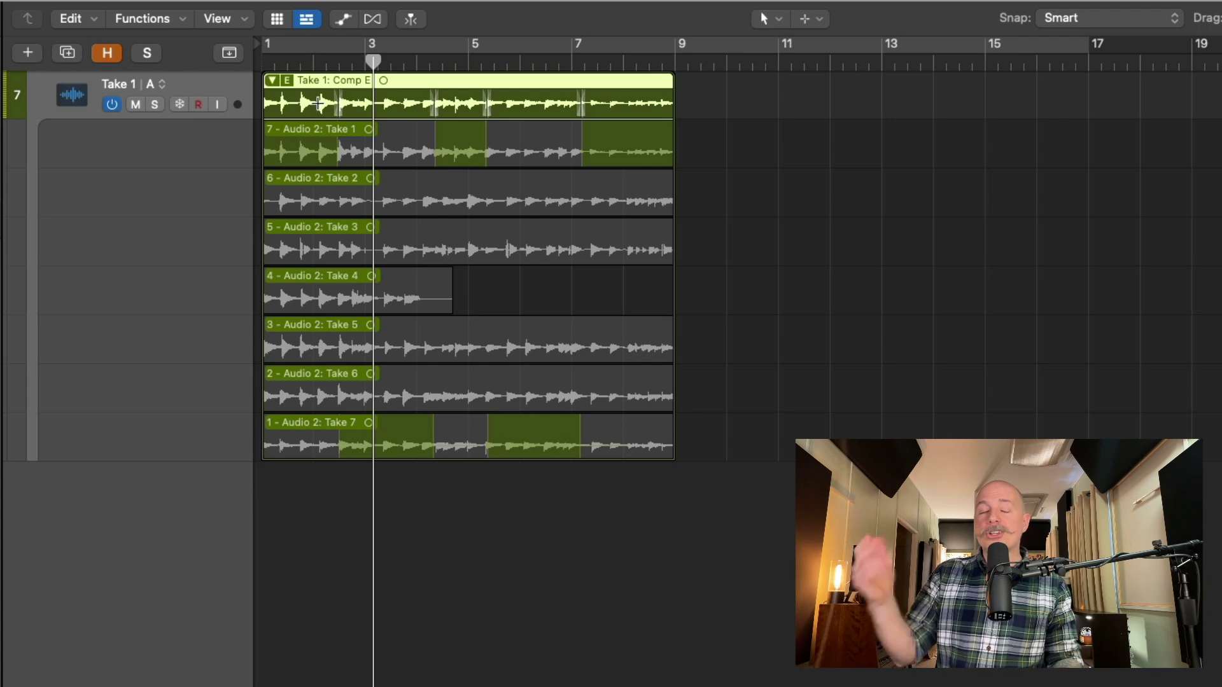
click(287, 81)
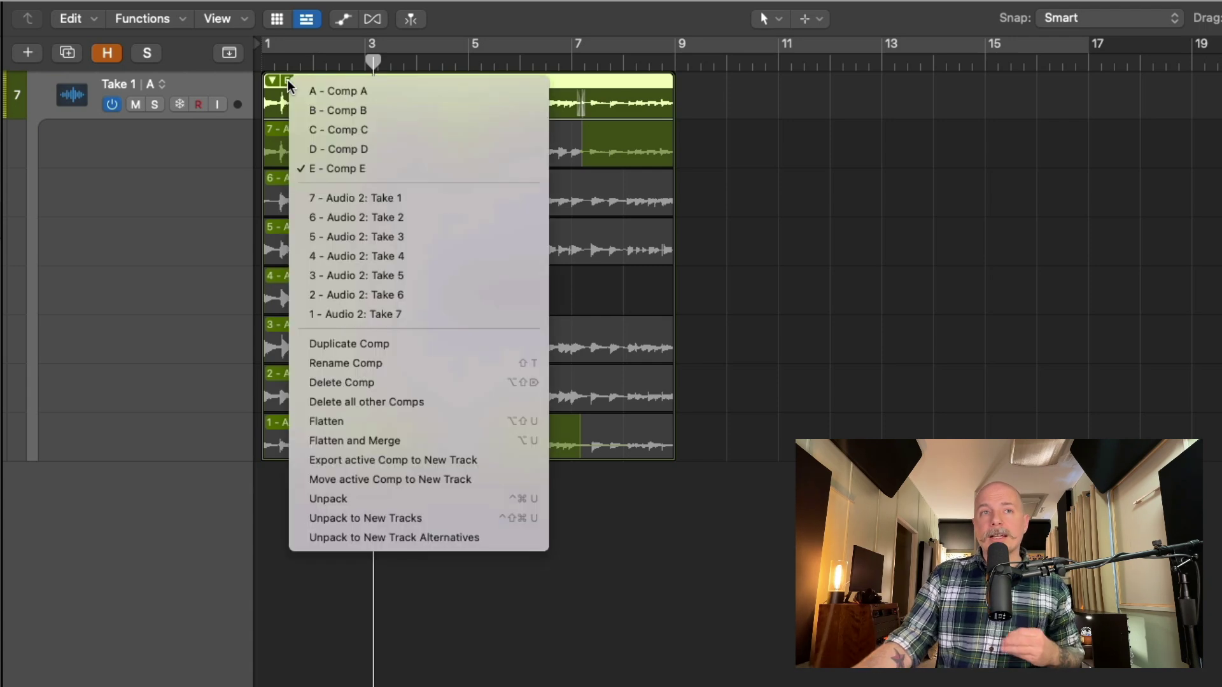
click(345, 442)
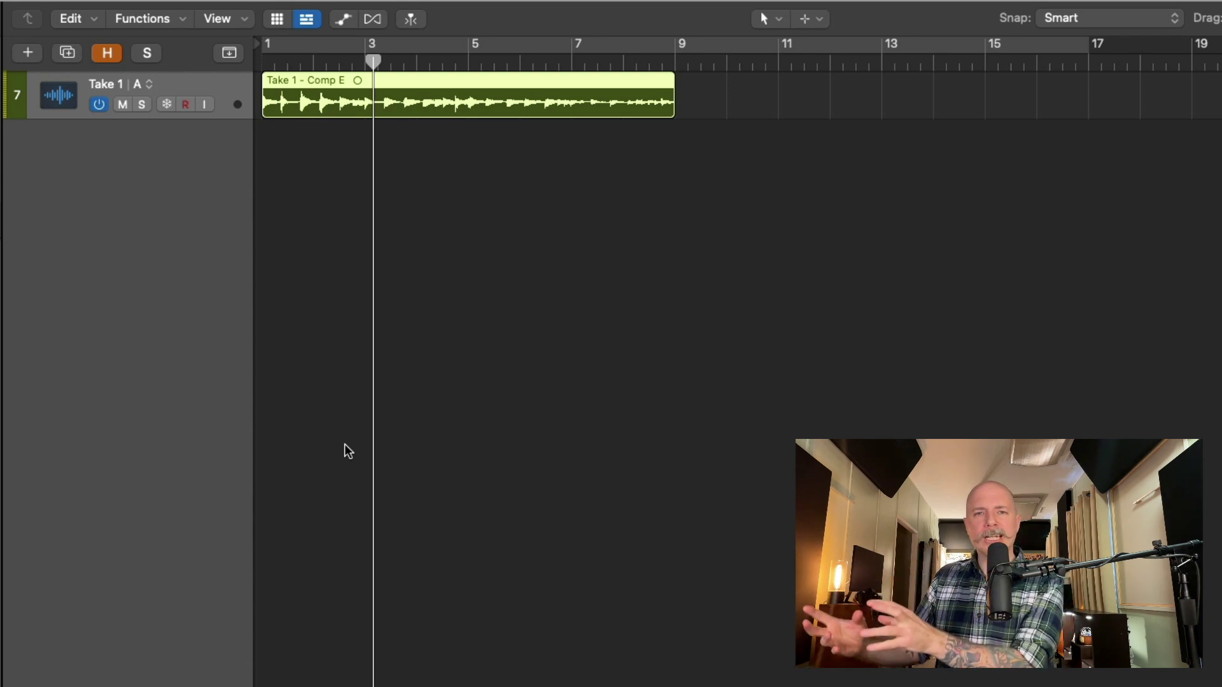
key(ctrl+f)
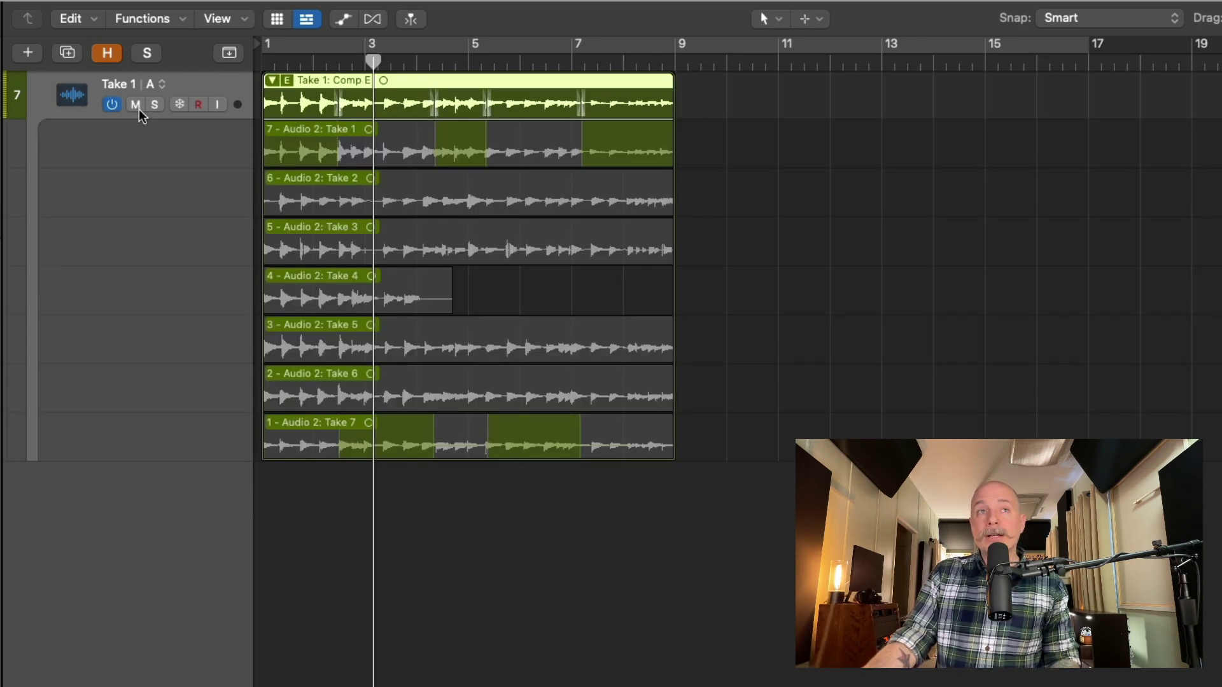
- Unpack the takes into track alternatives and show the inactive alternatives
click(286, 81)
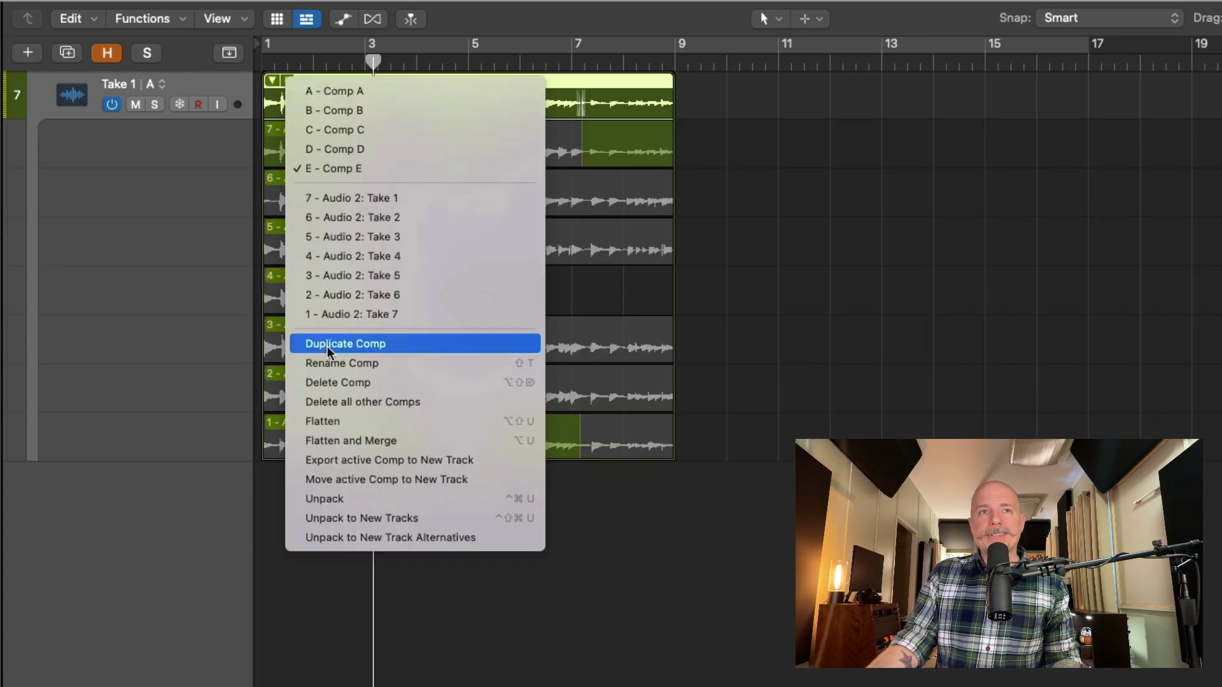
click(358, 537)
click(153, 84)
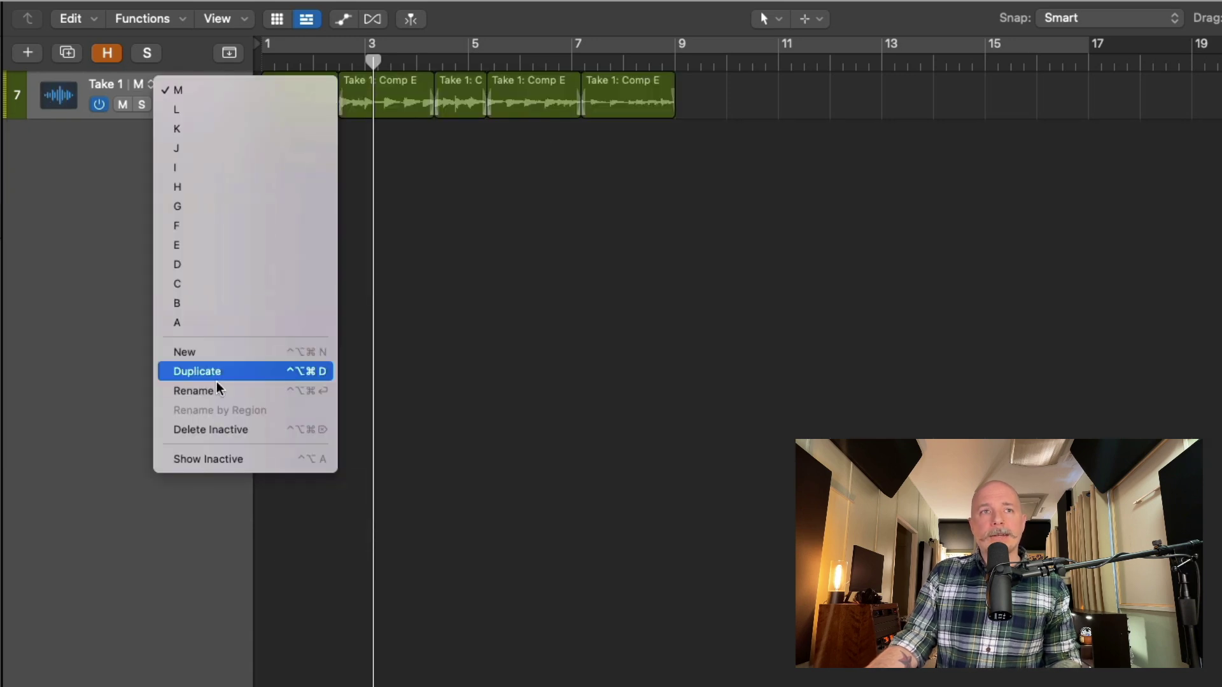
click(237, 457)
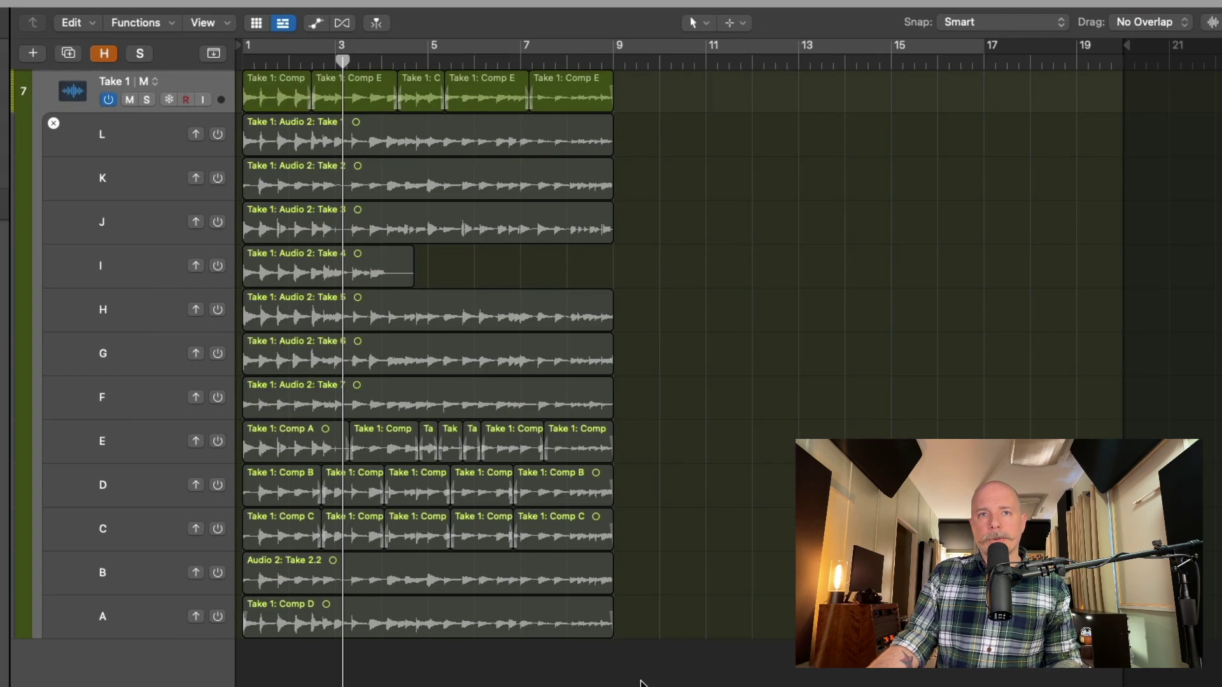
- Select every alternative's regions and pack them into a single take folder
drag(641, 683, 280, 81)
right_click(280, 84)
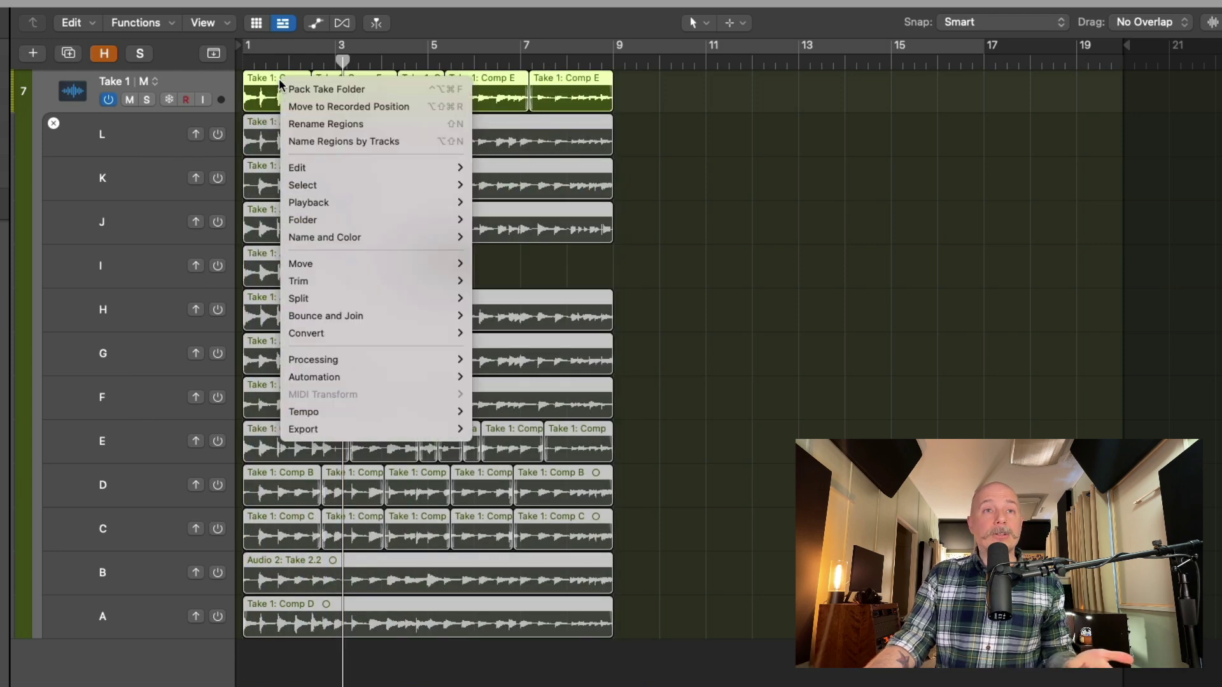
mouse_move(321, 219)
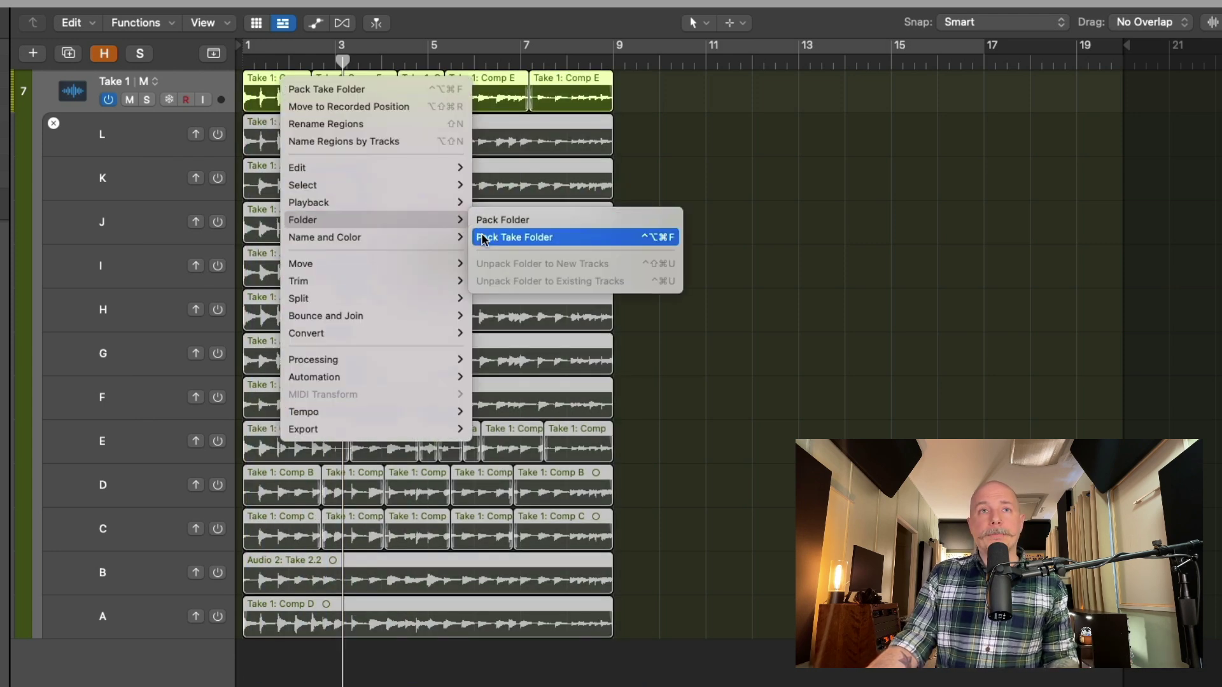
click(506, 236)
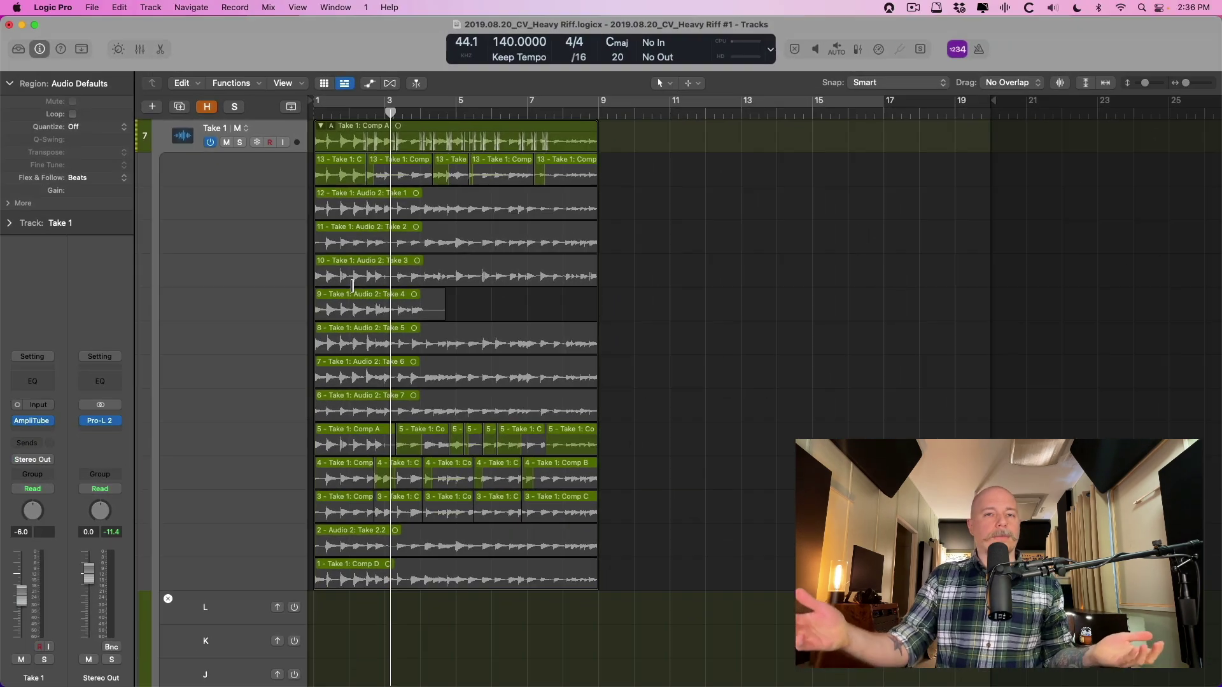